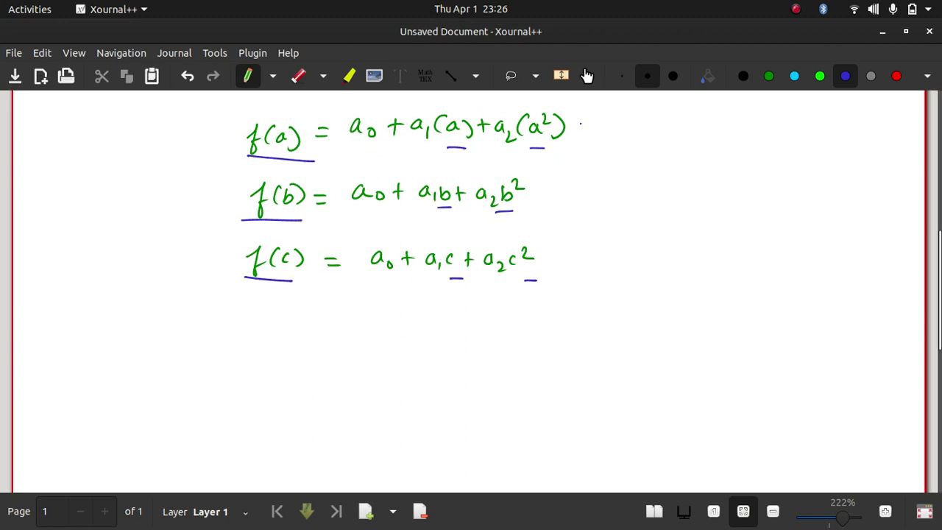
Write C = (a+b)/2 beneath the three f(a), f(b), f(c) equations.
scroll(940, 267, up, 3)
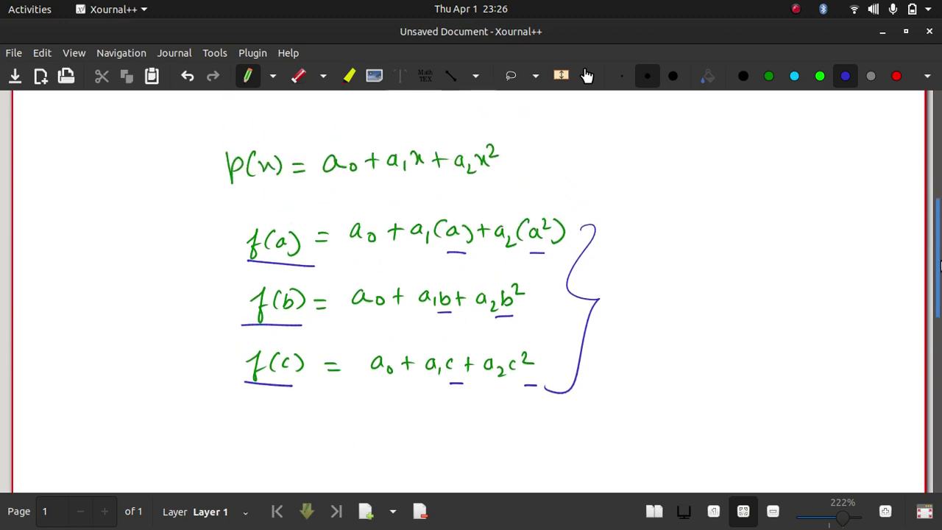
drag(940, 267, 938, 316)
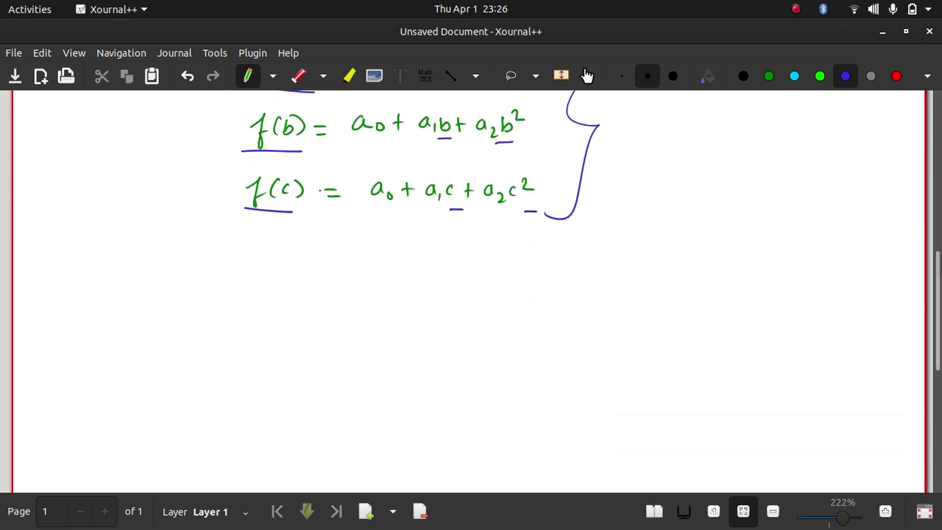
mouse_move(360, 258)
mouse_down()
mouse_move(350, 258)
mouse_move(360, 275)
mouse_up()
drag(376, 267, 387, 266)
drag(376, 272, 441, 272)
drag(444, 265, 463, 264)
mouse_move(453, 256)
mouse_down()
mouse_move(453, 272)
mouse_move(485, 277)
mouse_up()
drag(446, 289, 465, 302)
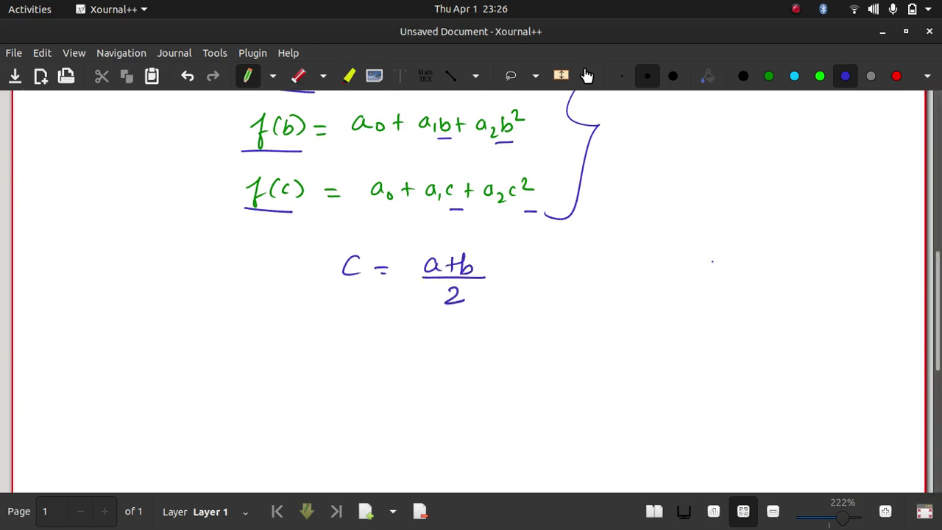
drag(939, 323, 940, 272)
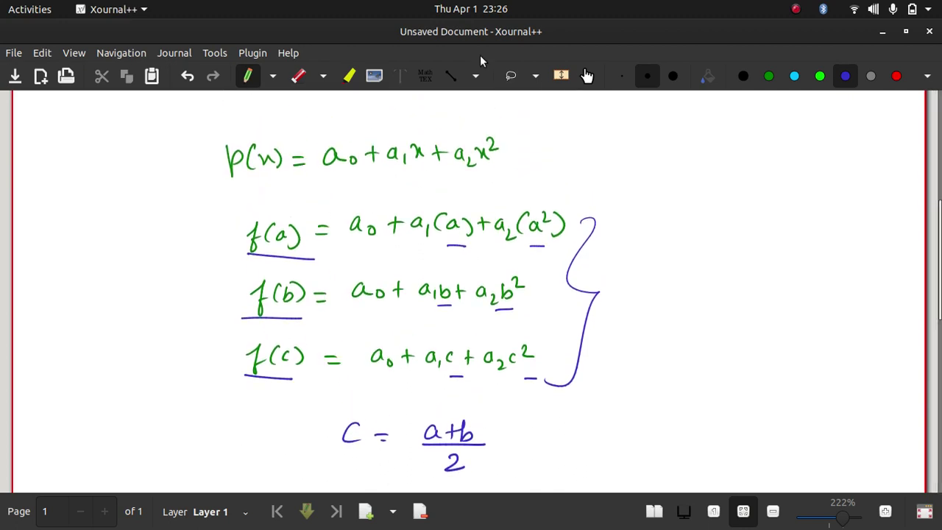
Undo the accidental strike-through over p(x) and erase the stray strokes to its left.
drag(201, 125, 192, 198)
drag(206, 132, 536, 161)
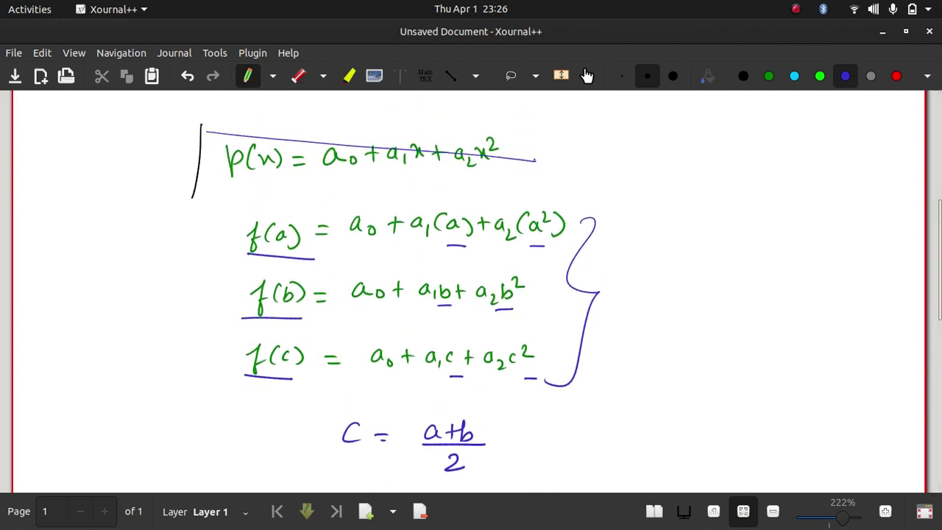
key(ctrl+z)
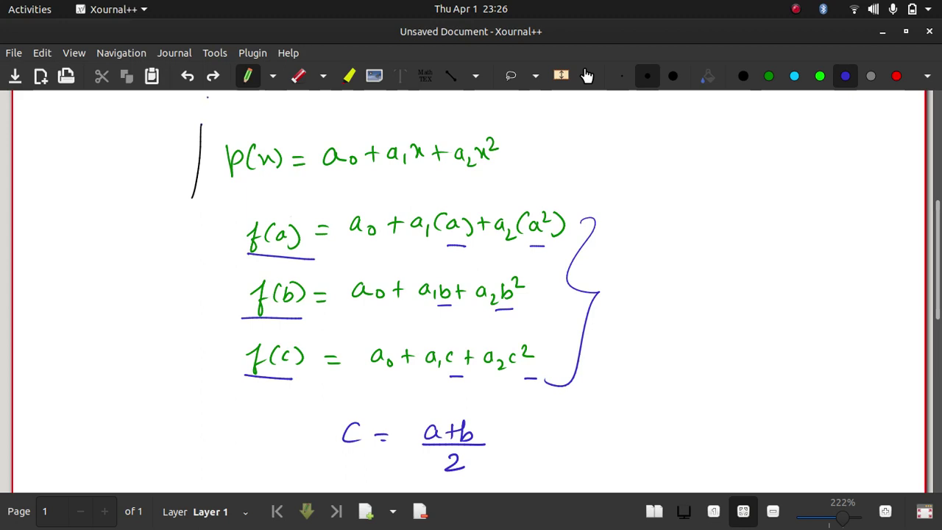
drag(181, 170, 176, 188)
drag(193, 151, 190, 198)
Draw a black rectangle around p(x) = a₀ + a₁x + a₂x².
mouse_move(210, 129)
mouse_down()
mouse_move(533, 137)
mouse_move(538, 165)
mouse_up()
mouse_move(212, 145)
mouse_down()
mouse_move(271, 202)
mouse_move(538, 192)
mouse_move(558, 138)
mouse_up()
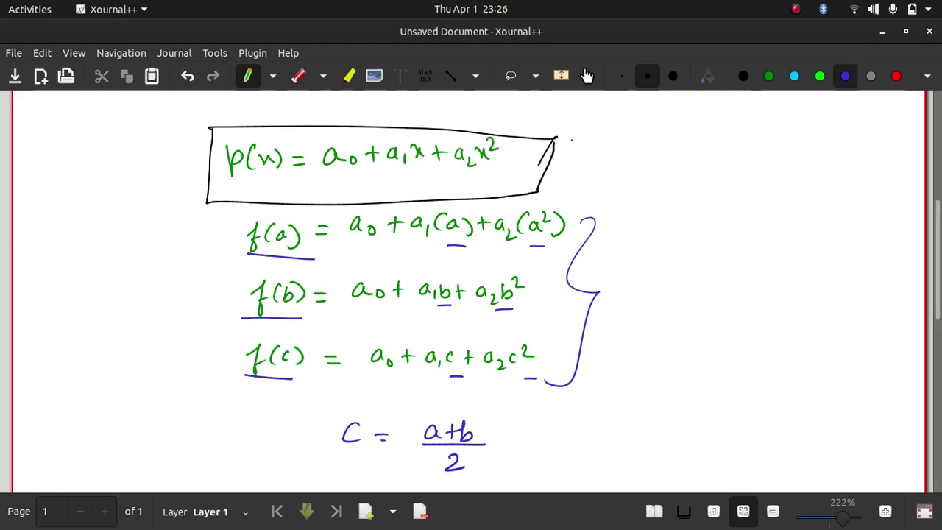
scroll(940, 269, up, 1)
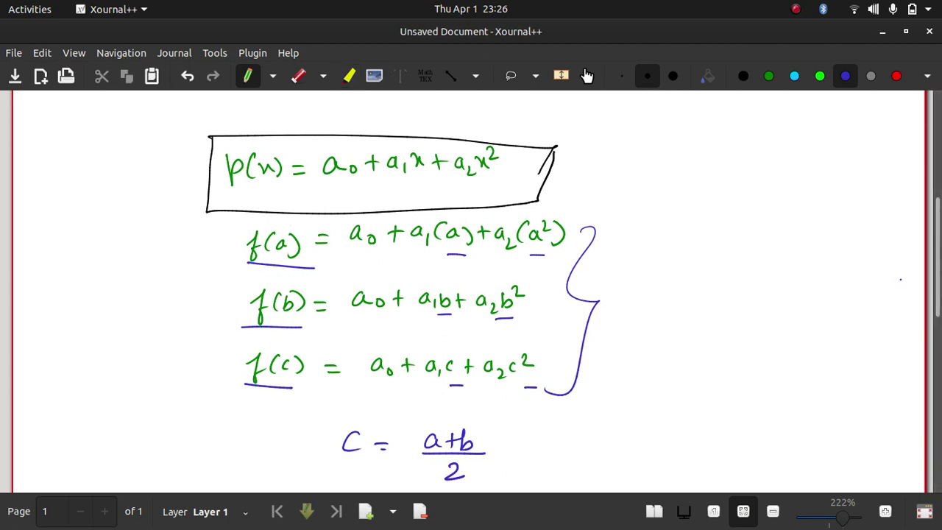
scroll(940, 287, down, 10)
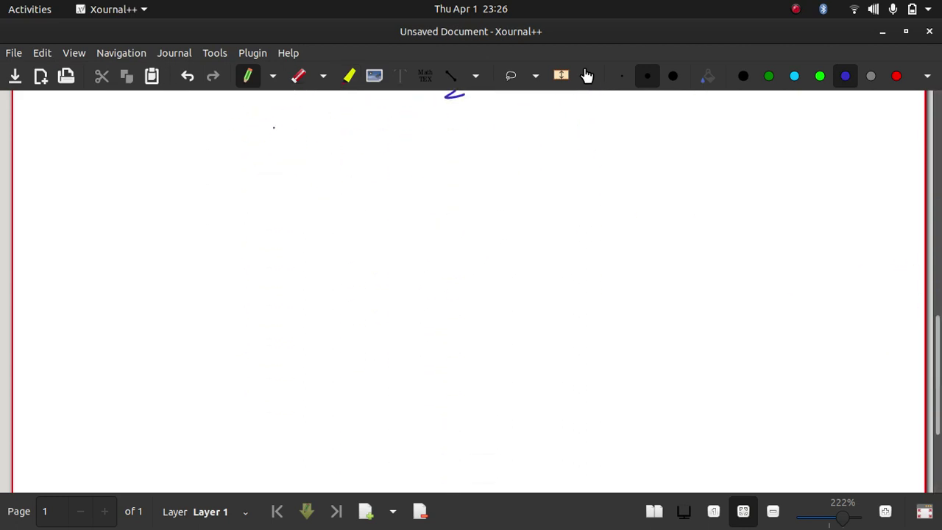
Write J = ∫ₐᵇ f(x)dx = ∫ₐᵇ p(x)dx in blue.
drag(176, 185, 201, 184)
mouse_move(190, 185)
mouse_down()
mouse_move(177, 211)
mouse_move(222, 202)
mouse_up()
drag(212, 209, 223, 208)
mouse_move(267, 154)
mouse_down()
mouse_move(244, 237)
mouse_move(249, 265)
mouse_up()
drag(281, 138, 282, 151)
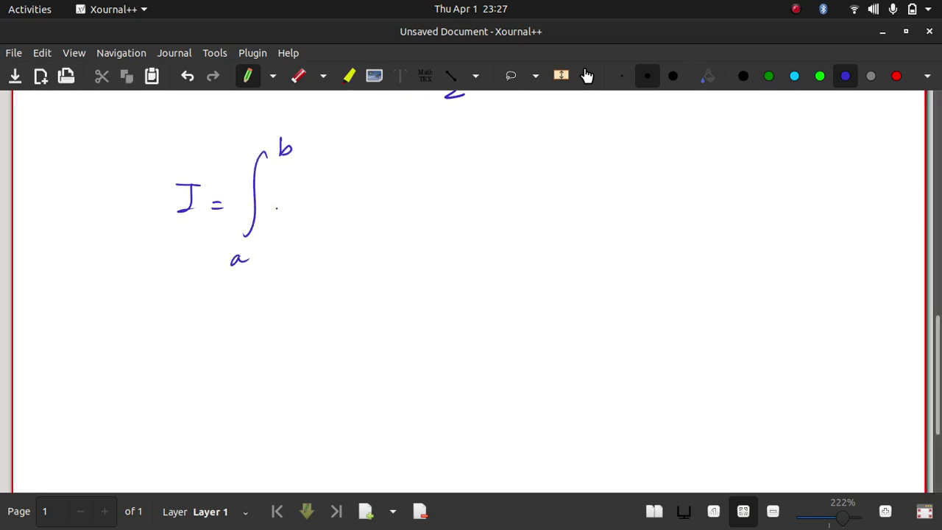
drag(293, 184, 283, 214)
mouse_move(277, 193)
mouse_down()
mouse_move(295, 193)
mouse_move(301, 210)
mouse_up()
drag(312, 205, 420, 195)
drag(405, 201, 419, 200)
mouse_move(465, 160)
mouse_down()
mouse_move(449, 237)
mouse_move(471, 259)
mouse_up()
drag(482, 134, 483, 152)
mouse_move(486, 203)
mouse_down()
mouse_move(499, 189)
mouse_move(508, 199)
mouse_move(530, 193)
mouse_up()
mouse_move(540, 175)
mouse_down()
mouse_move(542, 198)
mouse_move(603, 190)
mouse_up()
Add the next line = ∫ₐᵇ (a₀ + a₁x + a₂x²)dx.
scroll(885, 305, up, 1)
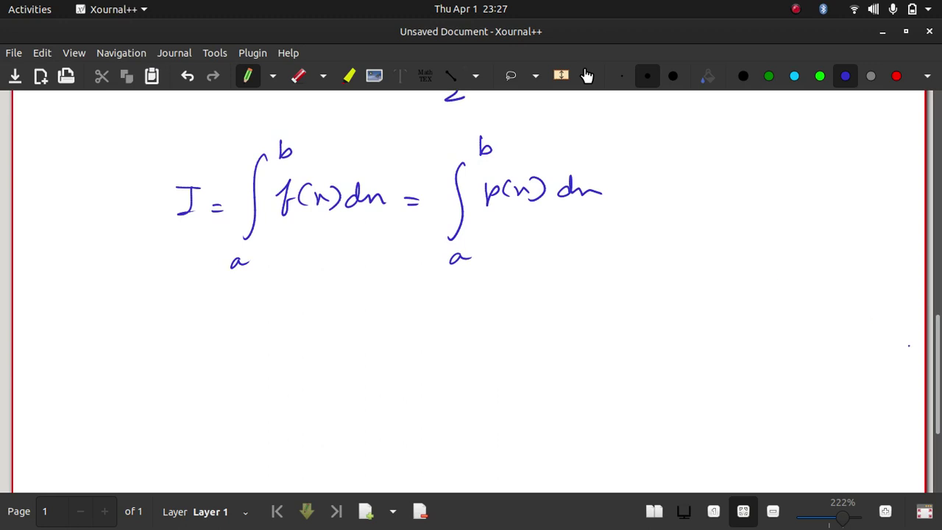
scroll(940, 378, down, 3)
drag(392, 299, 407, 297)
drag(392, 304, 403, 304)
mouse_move(440, 265)
mouse_down()
mouse_move(415, 333)
mouse_move(430, 347)
mouse_up()
drag(452, 239, 464, 250)
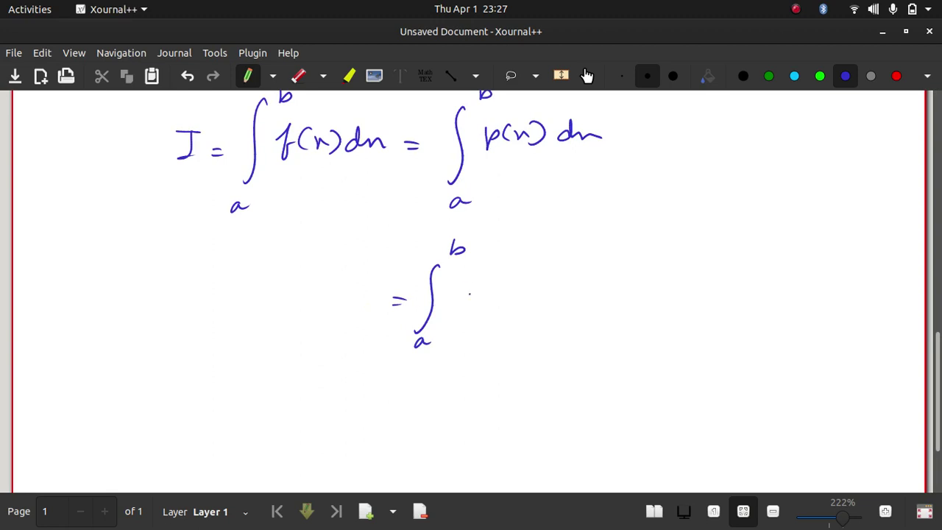
mouse_move(470, 289)
mouse_down()
mouse_move(476, 301)
mouse_move(508, 294)
mouse_up()
mouse_move(500, 286)
mouse_down()
mouse_move(500, 302)
mouse_move(536, 299)
mouse_up()
drag(539, 293, 561, 302)
drag(556, 295, 579, 299)
drag(587, 291, 599, 307)
drag(602, 290, 628, 311)
drag(455, 278, 460, 311)
drag(648, 293, 682, 297)
drag(938, 339, 876, 380)
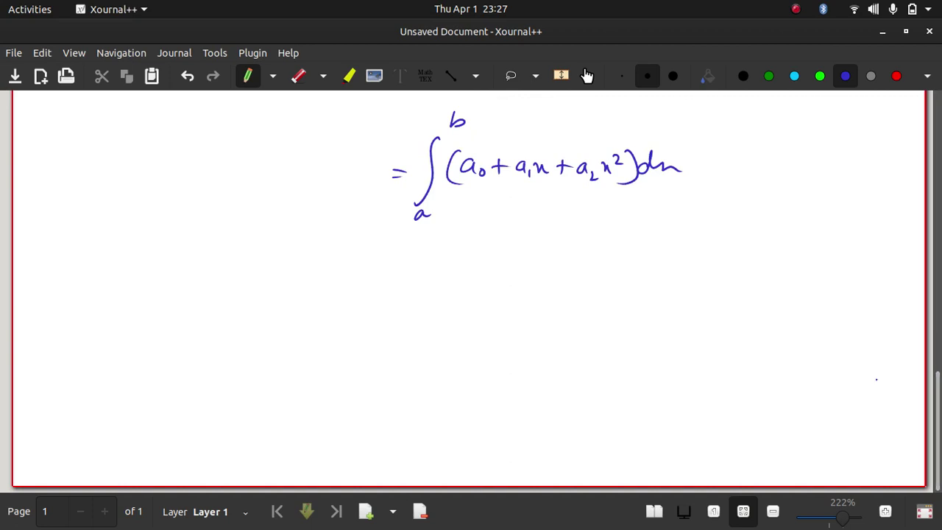
Write the antiderivative = [a₀x + a₁x²/2 + a₂x³/3] evaluated from a to b.
drag(402, 273, 417, 274)
drag(401, 282, 506, 280)
drag(514, 272, 564, 282)
mouse_move(566, 268)
mouse_down()
mouse_move(574, 276)
mouse_move(581, 268)
mouse_up()
drag(583, 263, 587, 279)
drag(579, 288, 592, 299)
drag(615, 266, 616, 281)
drag(607, 274, 621, 274)
mouse_move(637, 270)
mouse_down()
mouse_move(631, 277)
mouse_move(655, 284)
mouse_up()
drag(658, 268, 661, 279)
drag(669, 258, 673, 280)
drag(664, 288, 666, 299)
drag(680, 247, 679, 316)
drag(457, 248, 463, 309)
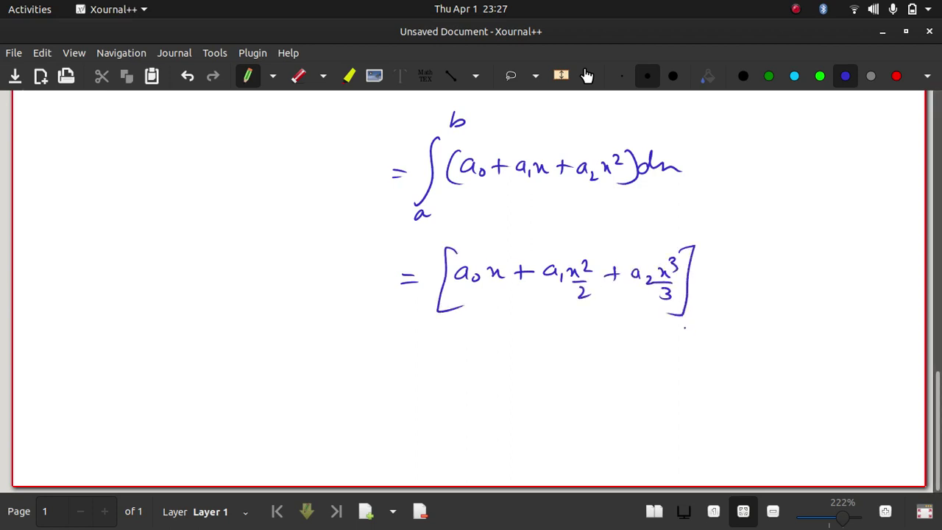
drag(698, 317, 707, 322)
drag(702, 228, 708, 241)
Write the evaluated result [a₀(b−a) + a₁(b²−a²)/2 + a₂(b³−a³)/3].
drag(449, 368, 452, 378)
drag(464, 373, 527, 366)
mouse_move(541, 362)
mouse_down()
mouse_move(556, 374)
mouse_move(596, 367)
mouse_up()
mouse_move(617, 360)
mouse_down()
mouse_move(627, 378)
mouse_move(645, 375)
mouse_up()
drag(657, 351, 660, 368)
drag(667, 351, 679, 365)
mouse_move(691, 363)
mouse_down()
mouse_move(692, 372)
mouse_move(707, 361)
mouse_up()
drag(710, 353, 712, 375)
drag(644, 385, 704, 387)
drag(673, 396, 683, 405)
drag(744, 366, 760, 366)
mouse_move(752, 357)
mouse_down()
mouse_move(751, 375)
mouse_move(790, 380)
mouse_move(818, 362)
mouse_up()
drag(826, 366, 848, 374)
drag(852, 351, 854, 369)
drag(804, 377, 860, 381)
mouse_move(828, 391)
mouse_down()
mouse_move(838, 397)
mouse_move(827, 403)
mouse_up()
drag(805, 344, 802, 372)
drag(865, 349, 854, 415)
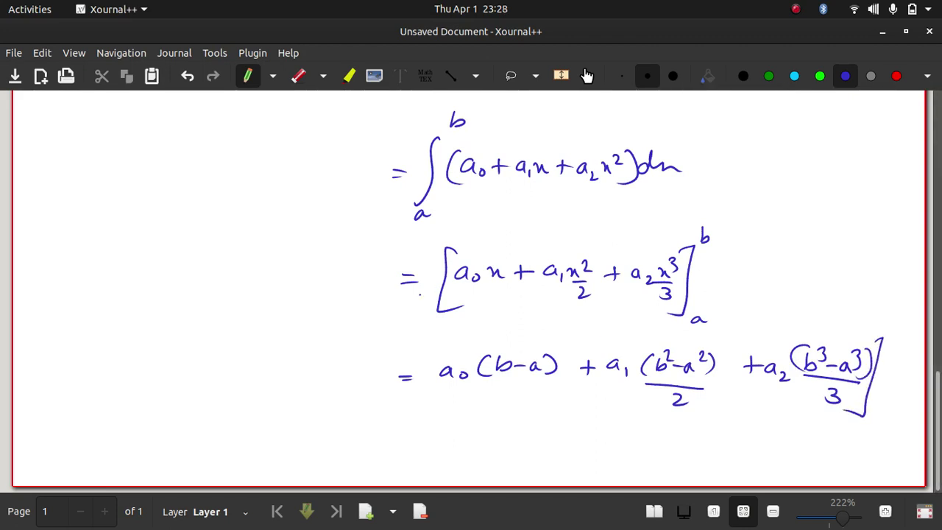
mouse_move(435, 336)
mouse_down()
mouse_move(418, 381)
mouse_move(440, 405)
mouse_up()
drag(939, 430, 940, 250)
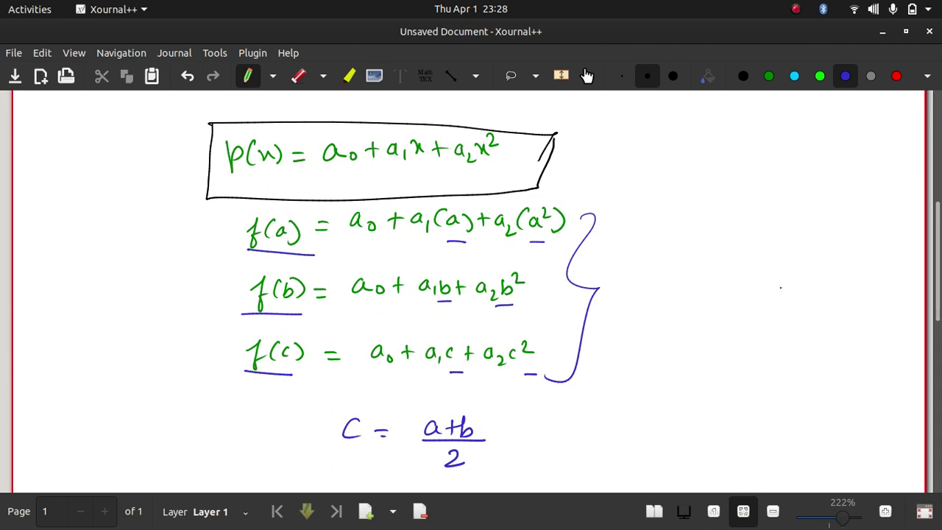
Insert a new blank page 2 below the integral derivation on page 1.
scroll(940, 287, down, 3)
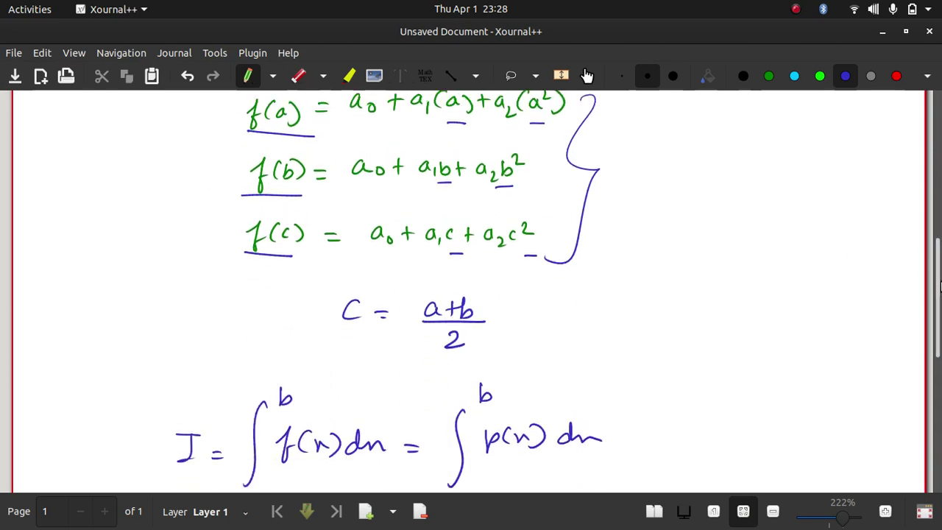
scroll(921, 354, down, 11)
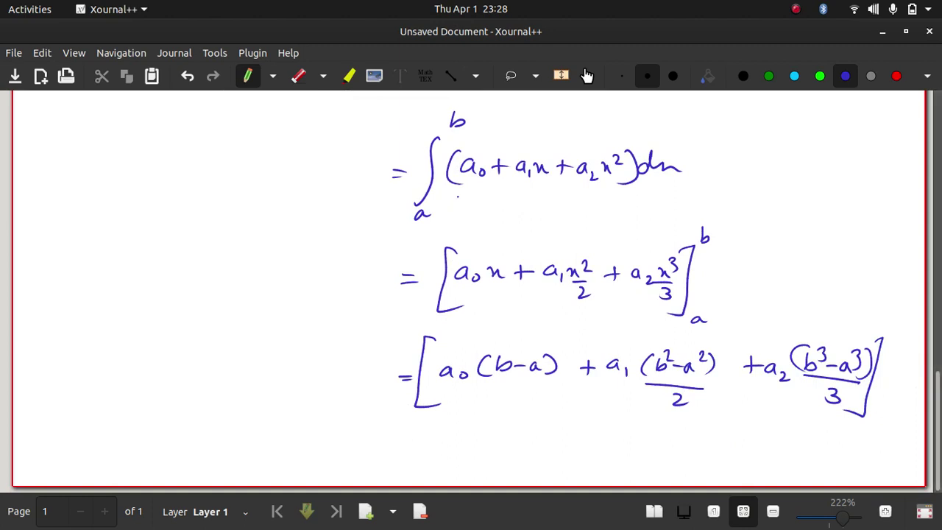
click(25, 55)
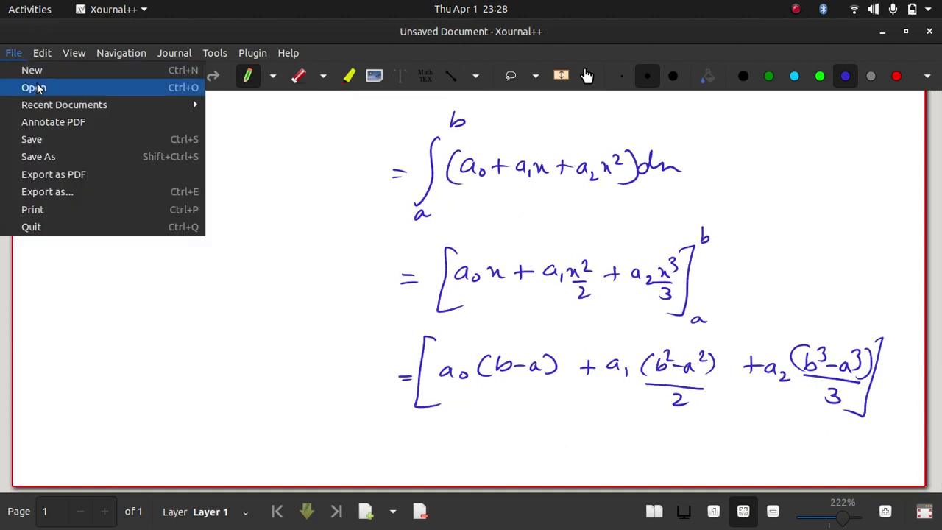
mouse_move(121, 54)
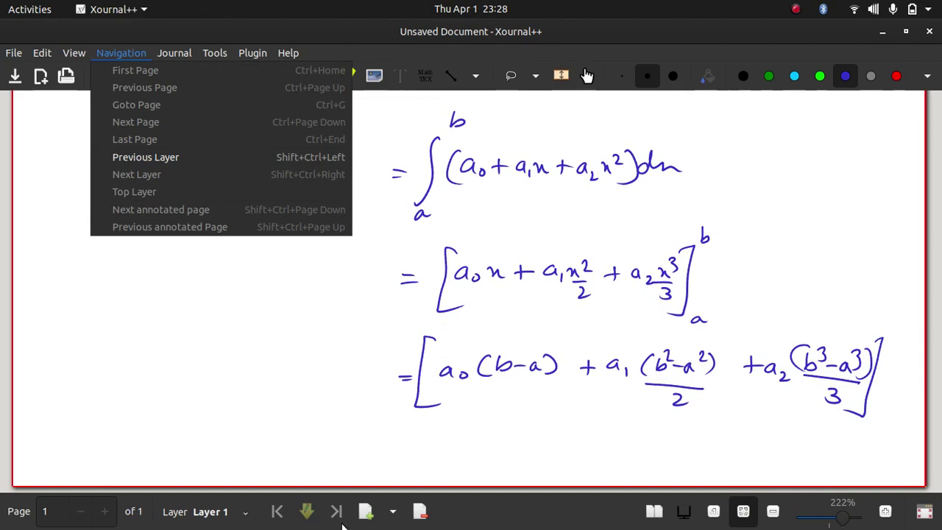
click(366, 510)
click(366, 511)
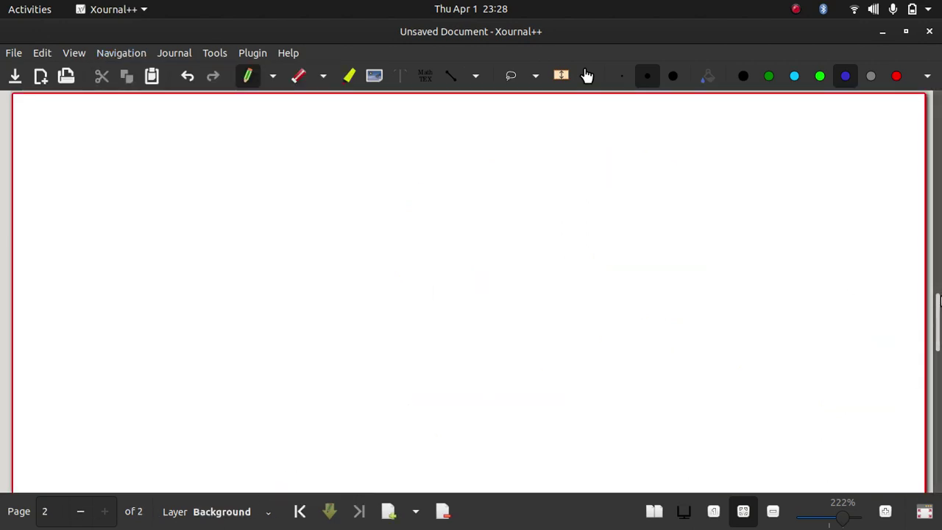
scroll(938, 298, up, 5)
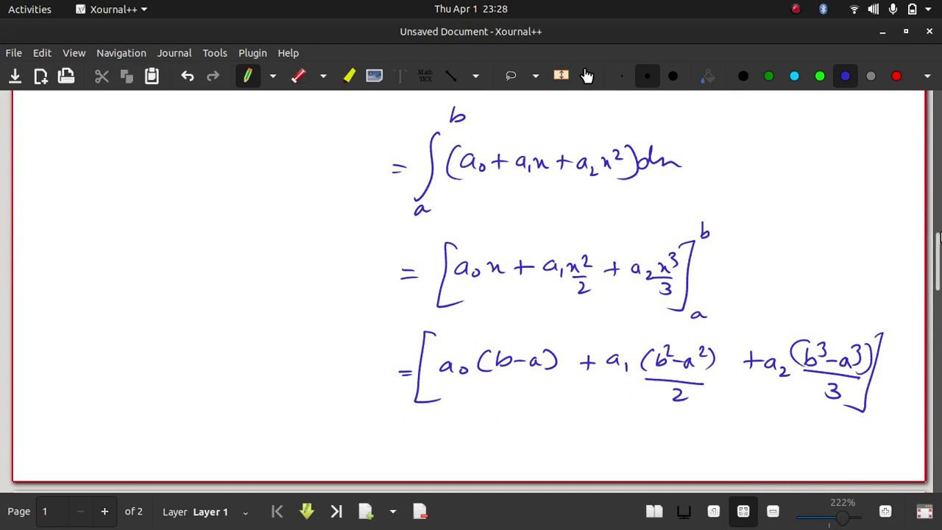
scroll(941, 234, down, 3)
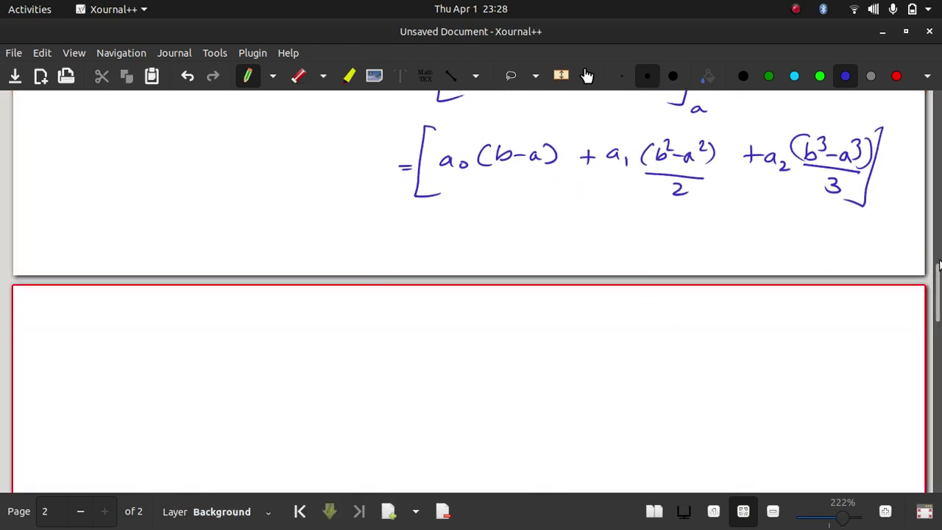
scroll(940, 298, down, 2)
scroll(940, 299, up, 1)
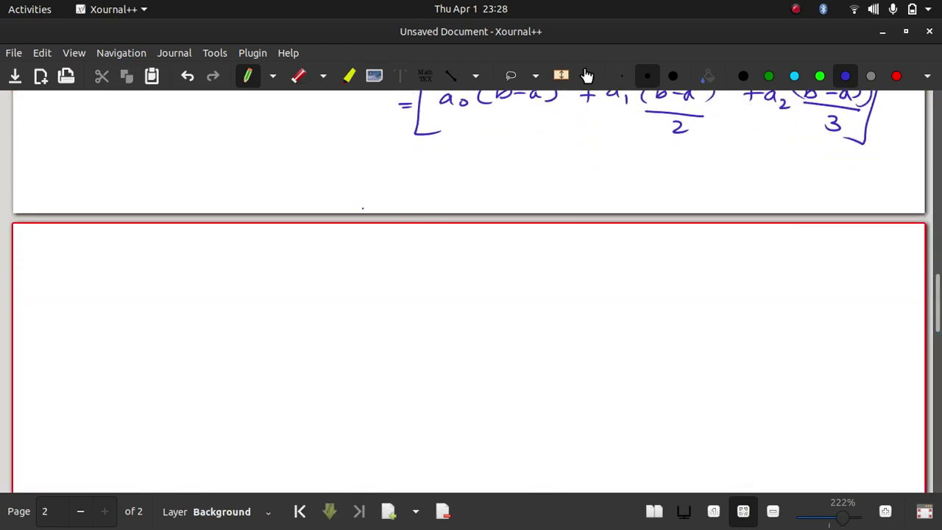
On page 2, write I = (b−a)/3 [f(a).
mouse_move(172, 300)
mouse_down()
mouse_move(171, 321)
mouse_move(209, 313)
mouse_up()
drag(195, 320, 210, 320)
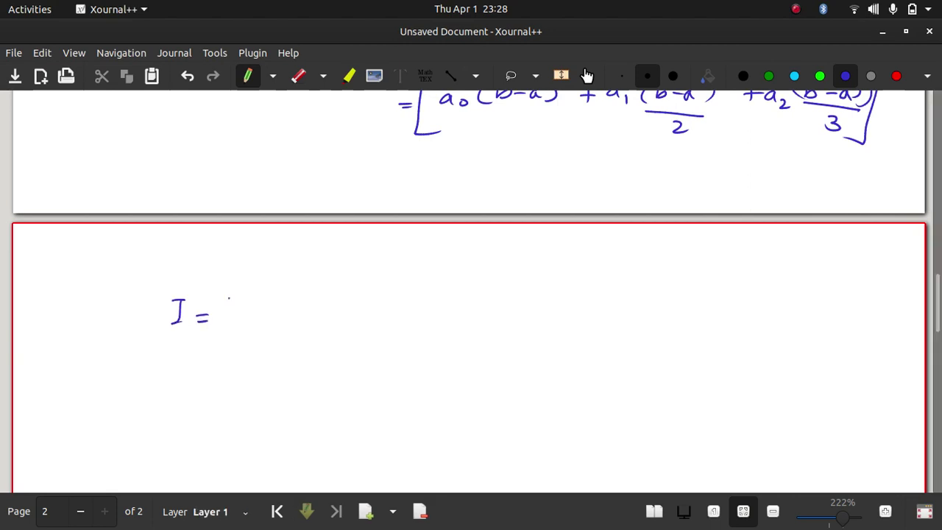
mouse_move(245, 290)
mouse_down()
mouse_move(254, 309)
mouse_move(243, 308)
mouse_move(299, 308)
mouse_up()
mouse_move(237, 317)
mouse_down()
mouse_move(303, 316)
mouse_move(264, 340)
mouse_up()
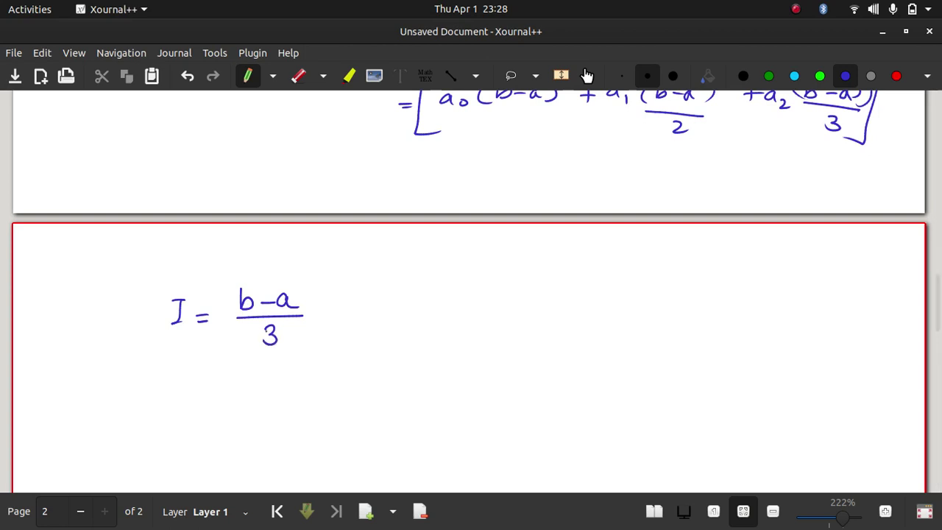
mouse_move(329, 280)
mouse_down()
mouse_move(320, 296)
mouse_move(333, 322)
mouse_up()
drag(354, 283, 349, 318)
mouse_move(372, 286)
mouse_down()
mouse_move(369, 308)
mouse_move(427, 306)
mouse_move(443, 294)
mouse_up()
Complete the bracket with + 4f((a+b)/2) + f(b) and close it.
drag(460, 285, 464, 310)
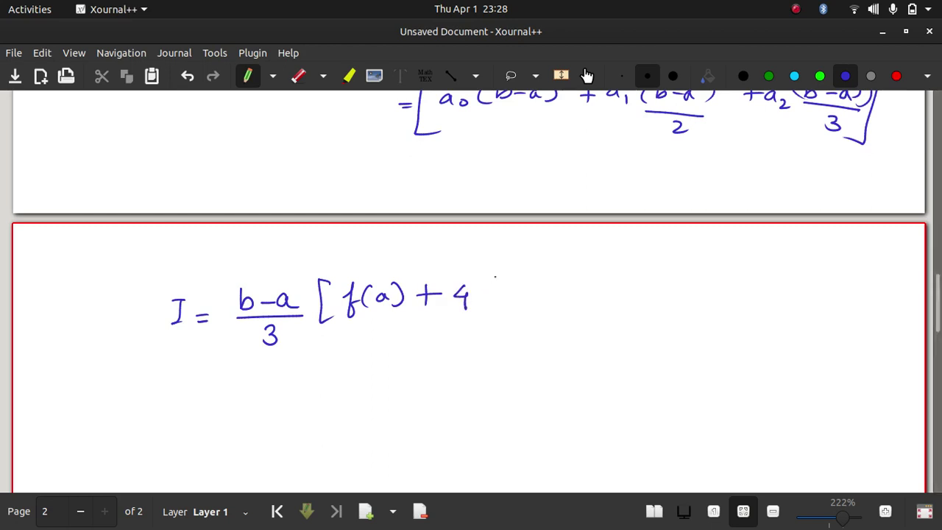
mouse_move(489, 271)
mouse_down()
mouse_move(485, 306)
mouse_move(506, 318)
mouse_up()
mouse_move(531, 272)
mouse_down()
mouse_move(523, 278)
mouse_move(538, 285)
mouse_up()
drag(547, 274, 557, 287)
drag(550, 280, 566, 279)
drag(563, 268, 567, 292)
drag(538, 304, 556, 314)
mouse_move(579, 268)
mouse_down()
mouse_move(581, 317)
mouse_move(638, 293)
mouse_move(625, 305)
mouse_up()
drag(665, 282, 652, 310)
mouse_move(677, 283)
mouse_down()
mouse_move(672, 299)
mouse_move(695, 295)
mouse_move(688, 297)
mouse_up()
drag(701, 279, 704, 302)
mouse_move(711, 264)
mouse_down()
mouse_move(722, 263)
mouse_move(710, 326)
mouse_up()
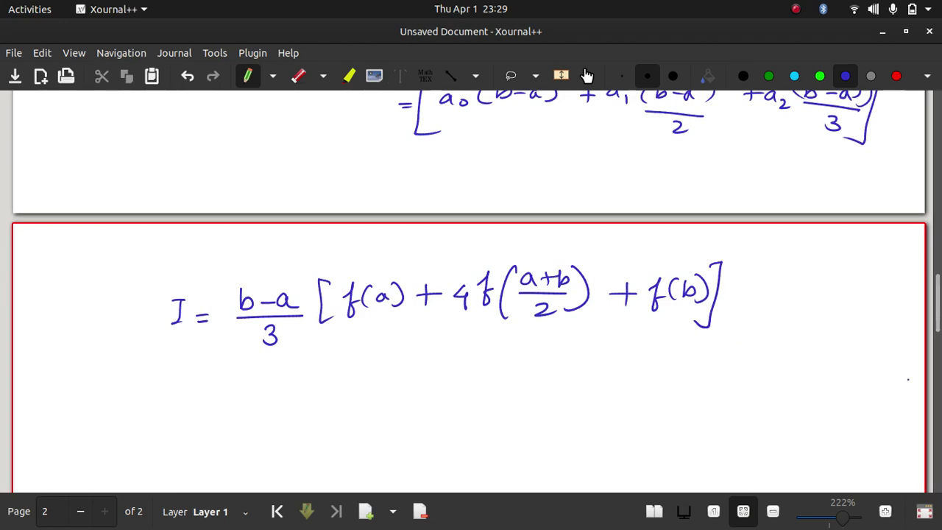
drag(939, 318, 941, 103)
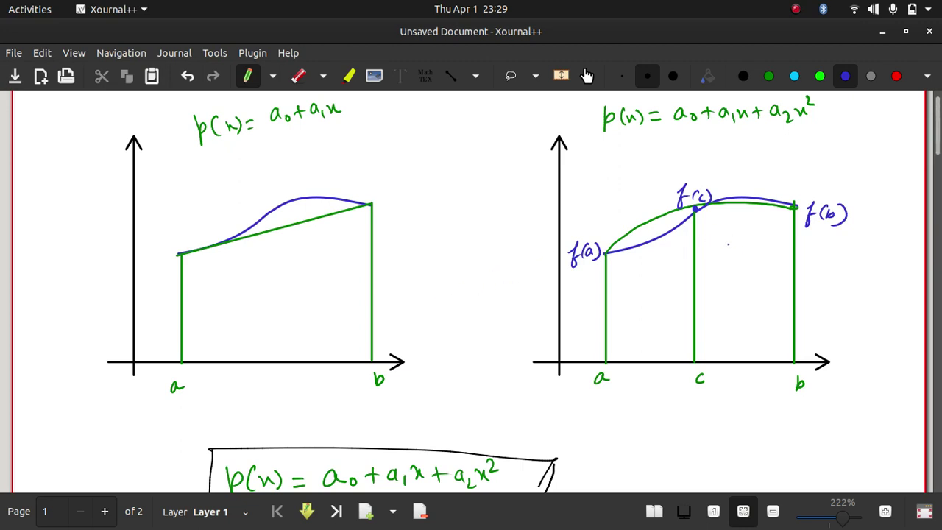
Handwrite and underline 'Composite Simpson's 1/3 Rule' below the I formula, redoing a botched first attempt.
scroll(919, 231, down, 10)
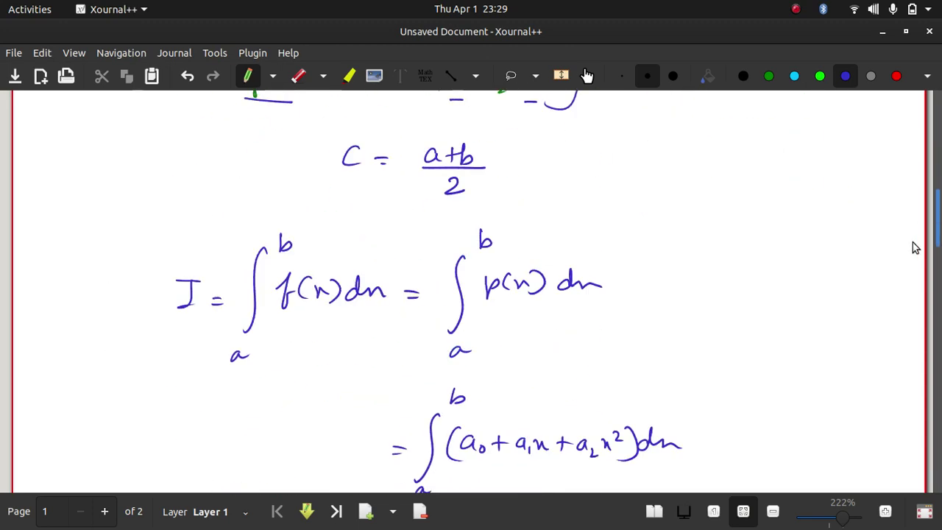
scroll(920, 231, down, 10)
drag(166, 215, 158, 253)
mouse_move(169, 237)
mouse_down()
mouse_move(208, 244)
mouse_move(221, 222)
mouse_up()
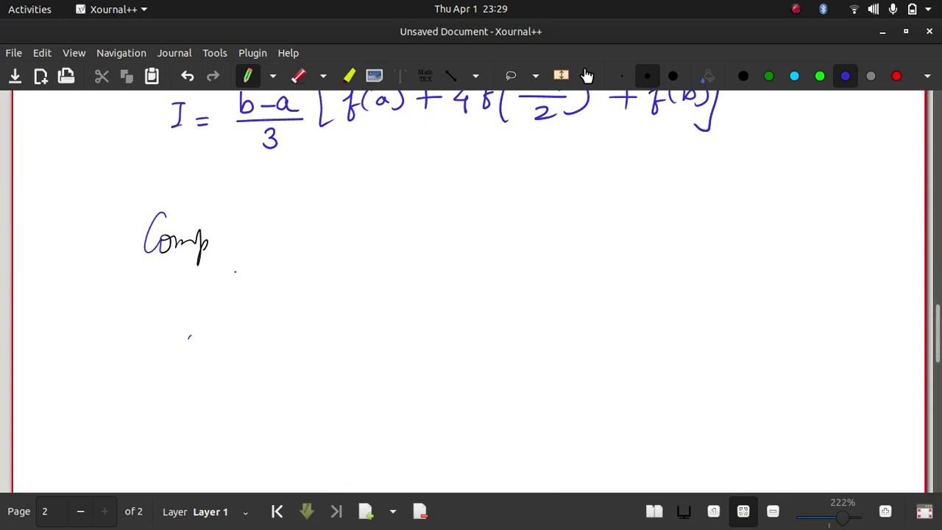
key(ctrl+z)
key(ctrl+z)
key(ctrl+z)
key(ctrl+z)
key(ctrl+z)
mouse_move(180, 215)
mouse_down()
mouse_move(169, 243)
mouse_move(181, 245)
mouse_move(233, 232)
mouse_move(238, 240)
mouse_move(243, 233)
mouse_move(297, 238)
mouse_move(313, 226)
mouse_move(319, 237)
mouse_move(385, 237)
mouse_move(407, 221)
mouse_up()
click(406, 213)
mouse_move(422, 222)
mouse_down()
mouse_move(414, 243)
mouse_move(430, 251)
mouse_up()
mouse_move(447, 222)
mouse_down()
mouse_move(481, 230)
mouse_move(507, 240)
mouse_up()
drag(152, 261, 531, 281)
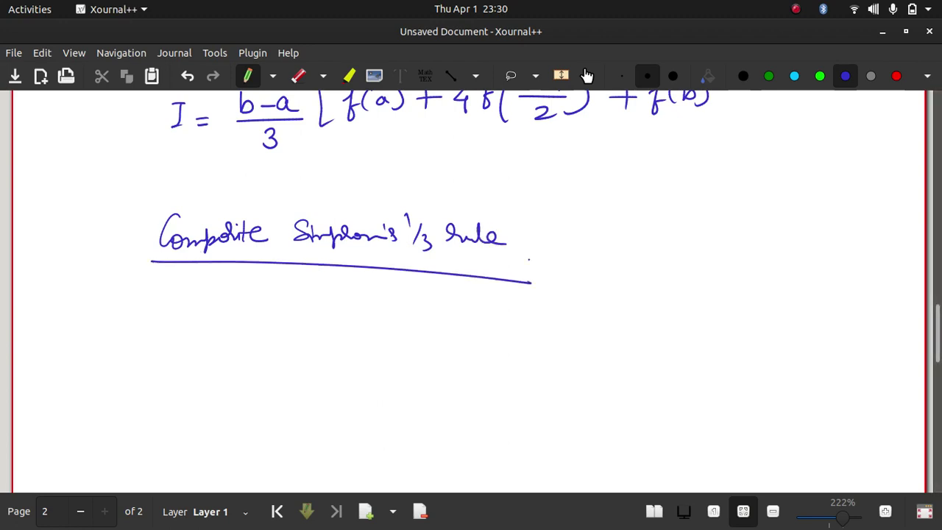
key(alt+Tab)
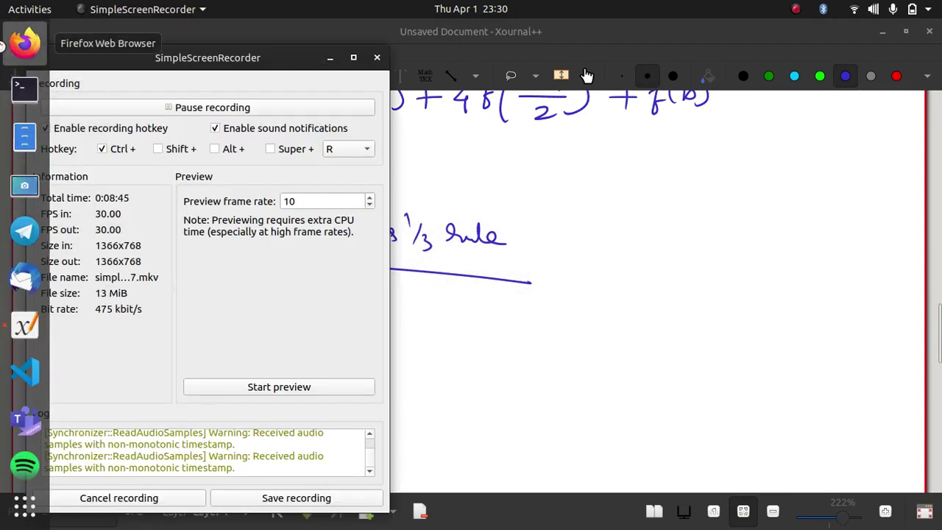
Launch Firefox and run a Google search for 'simpson's 1/3 rule' via the address-bar suggestion.
click(20, 42)
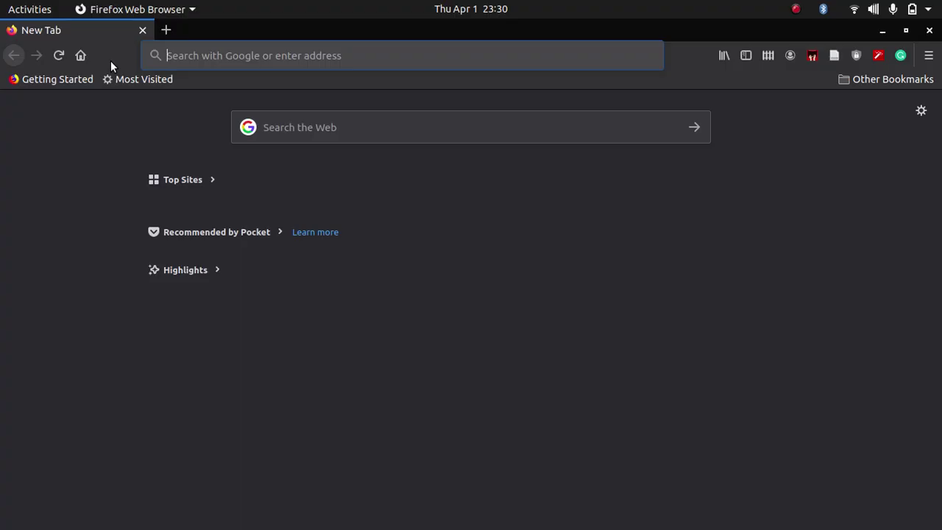
text(simson)
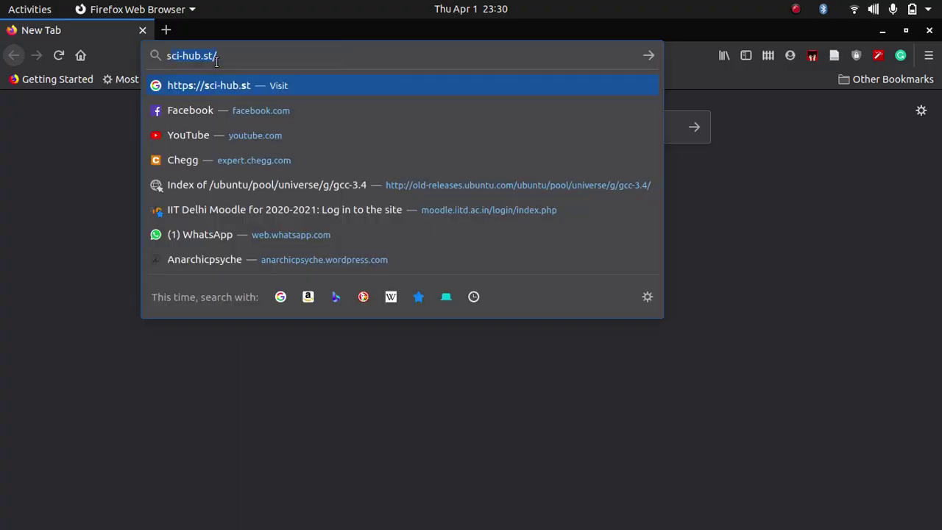
key(BackSpace)
key(BackSpace)
key(BackSpace)
key(BackSpace)
key(BackSpace)
key(BackSpace)
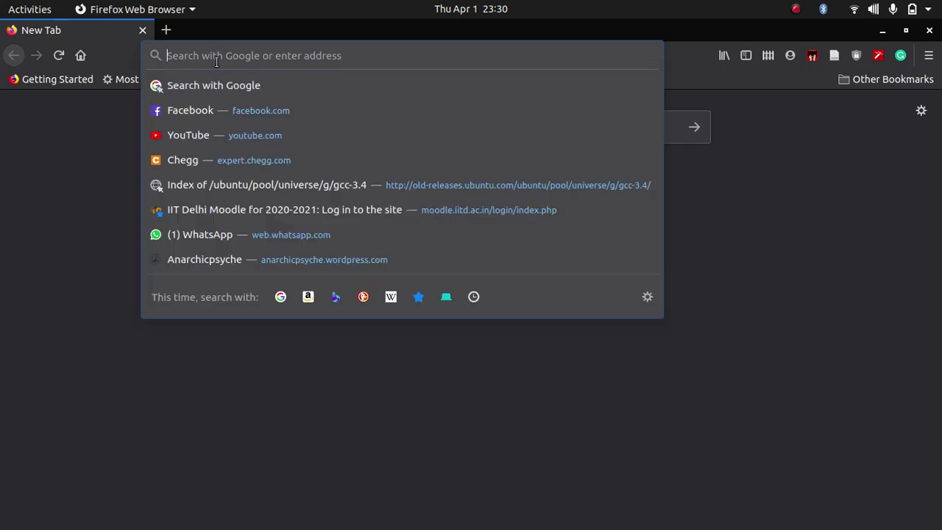
text(sims)
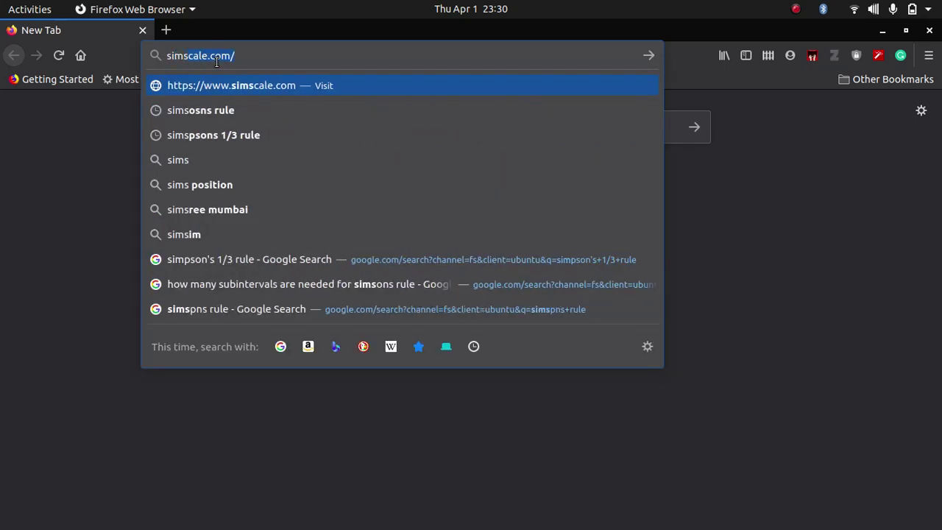
key(BackSpace)
text(p)
key(BackSpace)
key(BackSpace)
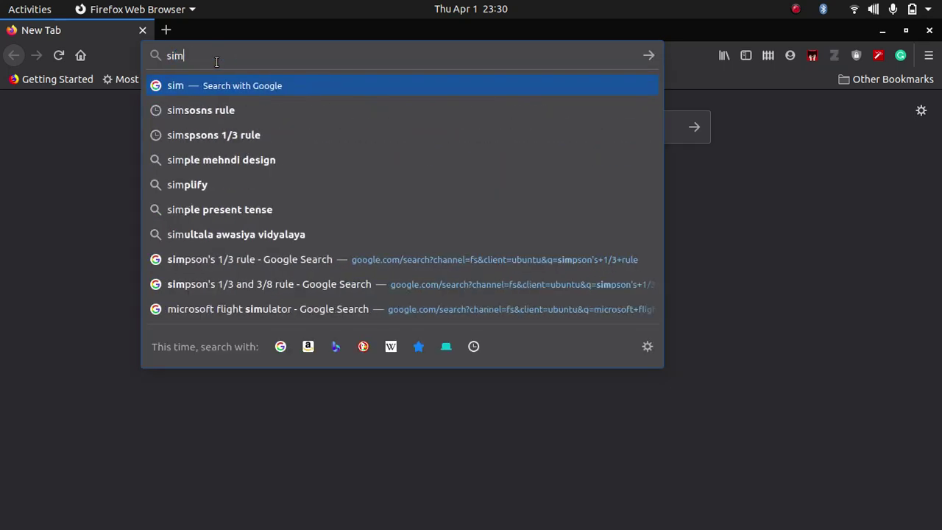
text(pson's 1)
key(Down)
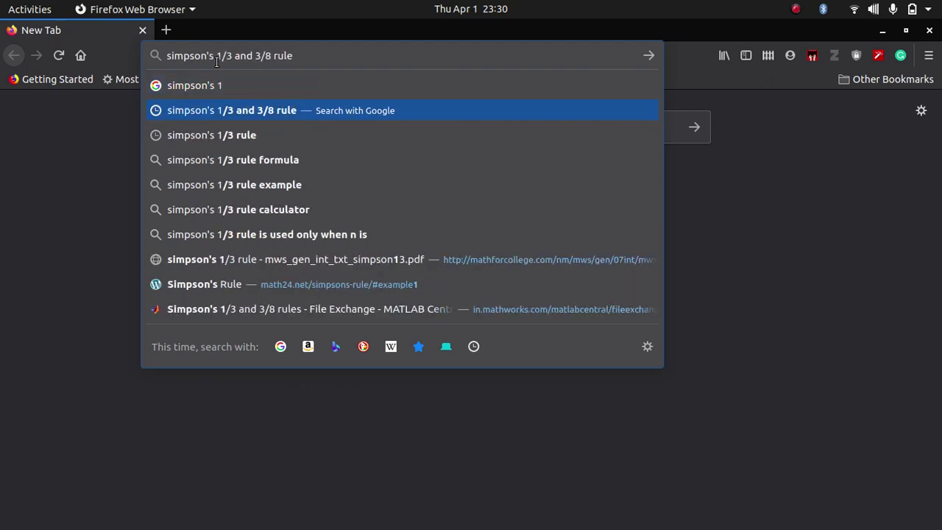
key(Down)
key(Return)
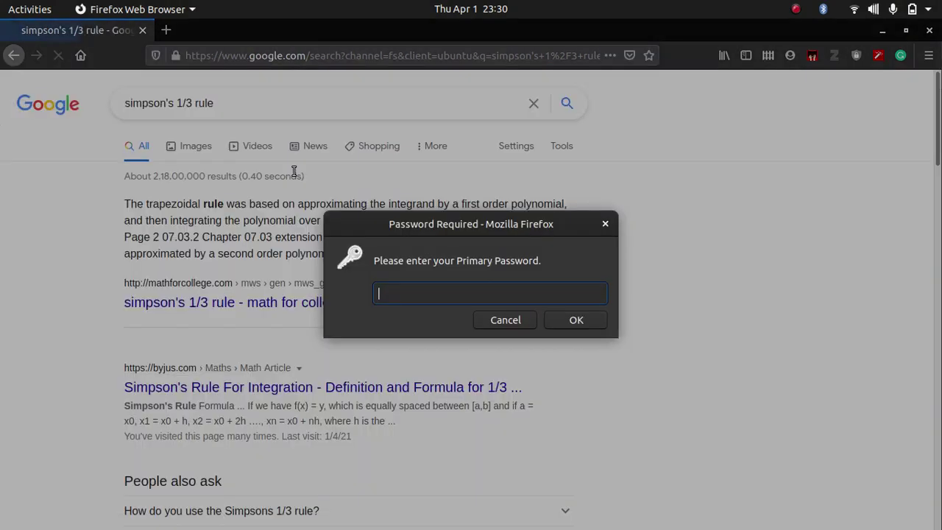
Dismiss the password prompt, open the mathforcollege Simpson's 1/3 rule PDF, then return to results.
text(************)
key(Return)
click(275, 300)
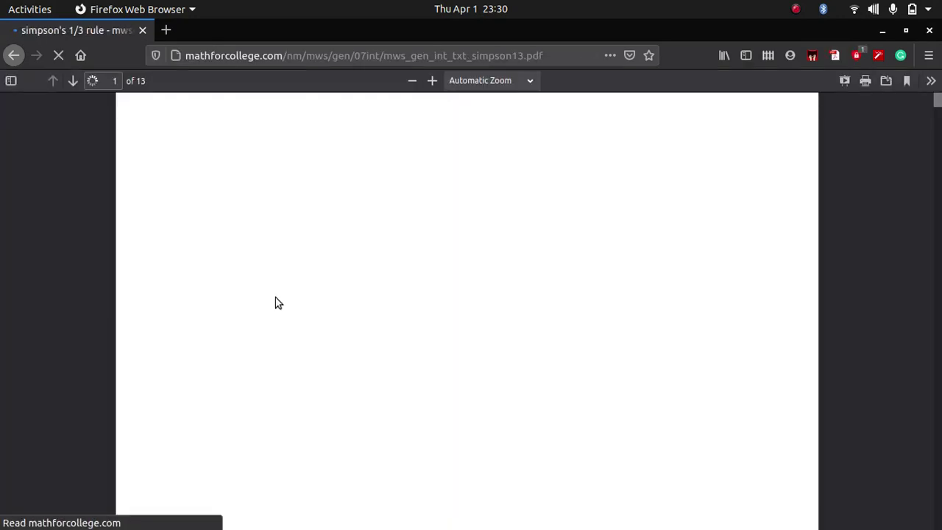
click(14, 56)
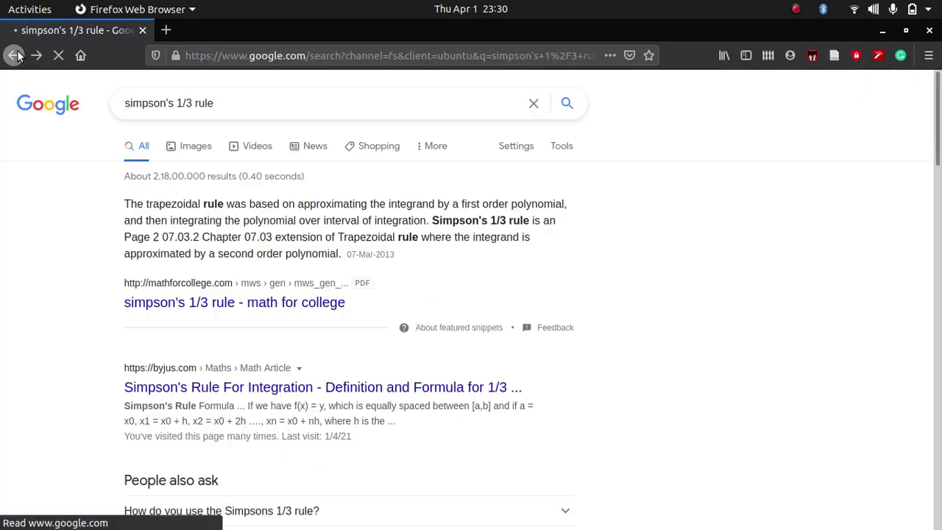
scroll(246, 405, down, 4)
scroll(246, 405, down, 3)
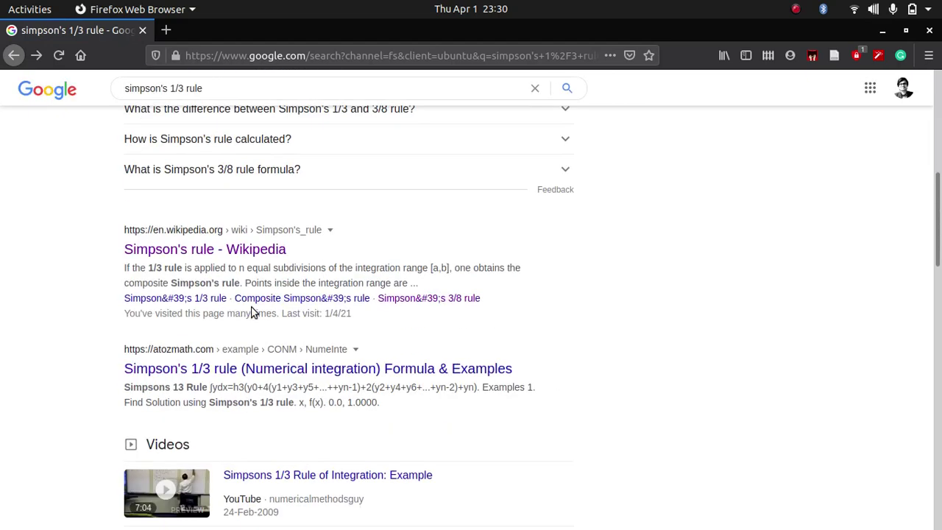
Read the Composite Simpson's rule section of the Wikipedia Simpson's rule article, then return to Xournal++.
click(221, 248)
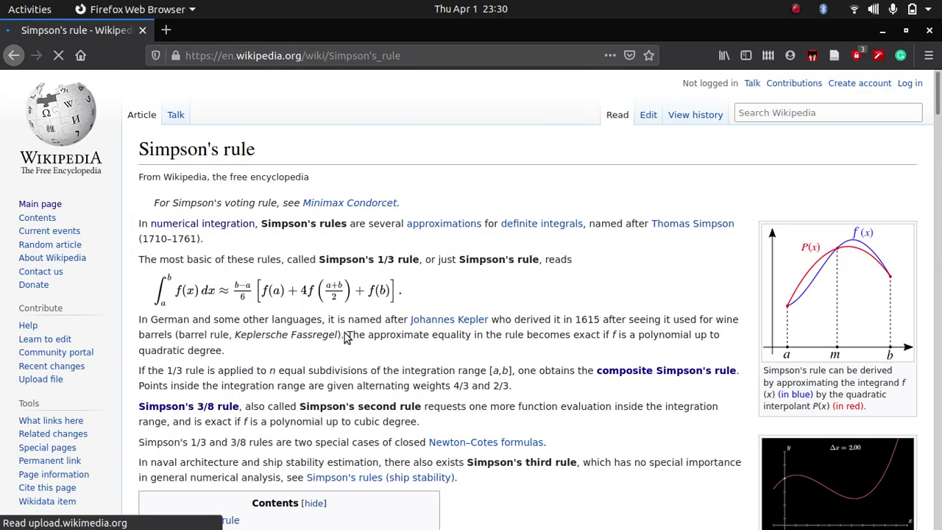
scroll(345, 333, down, 15)
scroll(344, 333, down, 5)
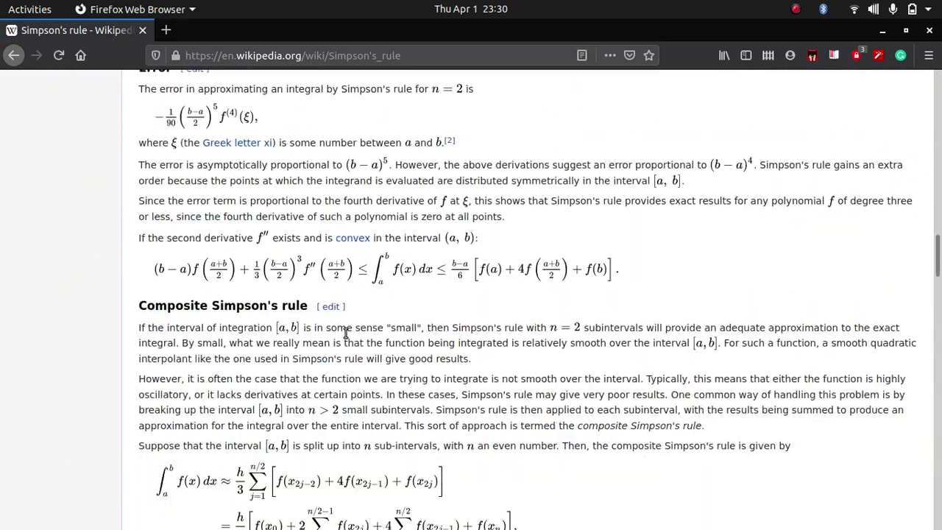
scroll(344, 333, up, 1)
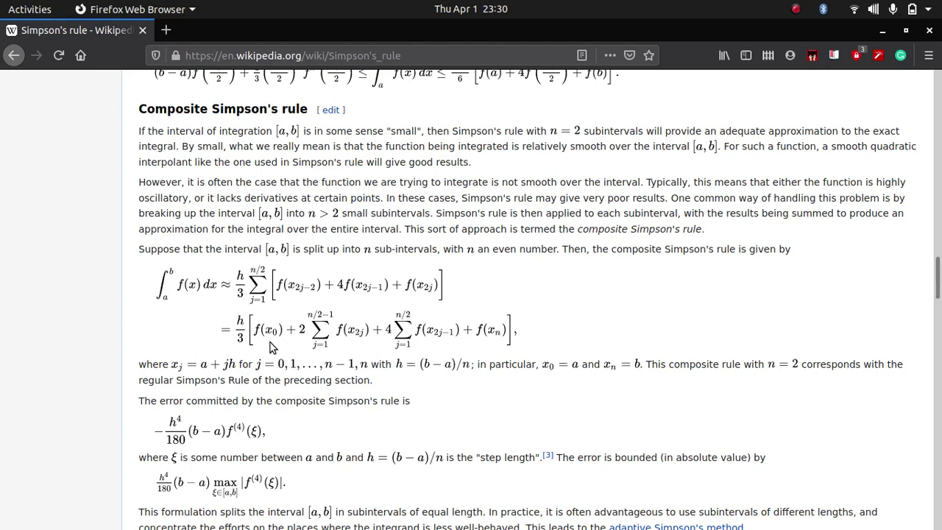
key(alt+Tab)
key(alt+Tab)
key(alt+Tab)
Scroll the notes to page 2's Composite Simpson's 1/3 Rule heading and bring Wikipedia's formula back up.
scroll(340, 316, up, 4)
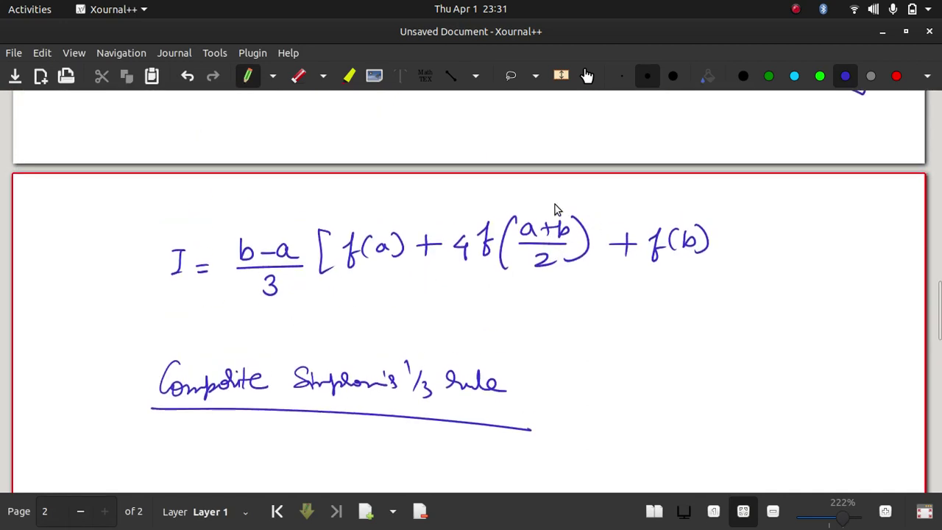
mouse_move(706, 216)
mouse_down()
mouse_move(718, 228)
mouse_move(712, 284)
mouse_up()
key(alt+Tab)
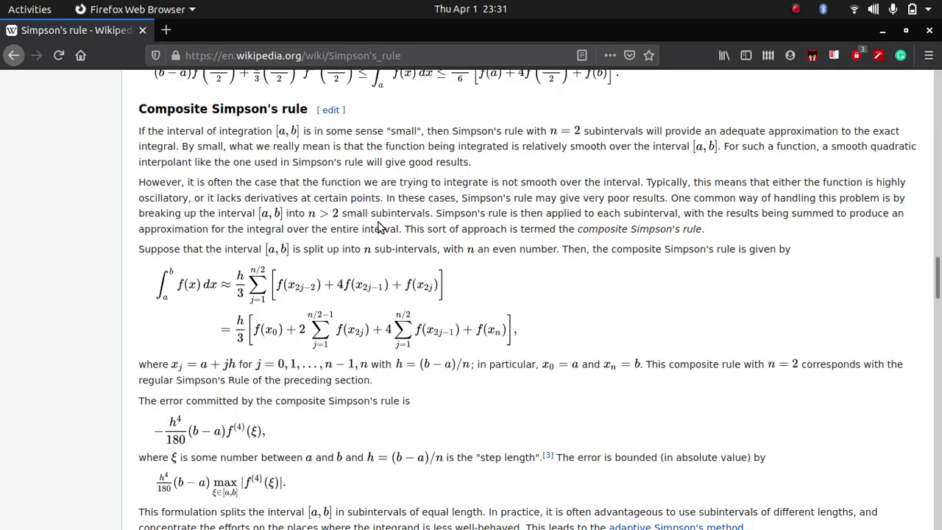
key(alt+Tab)
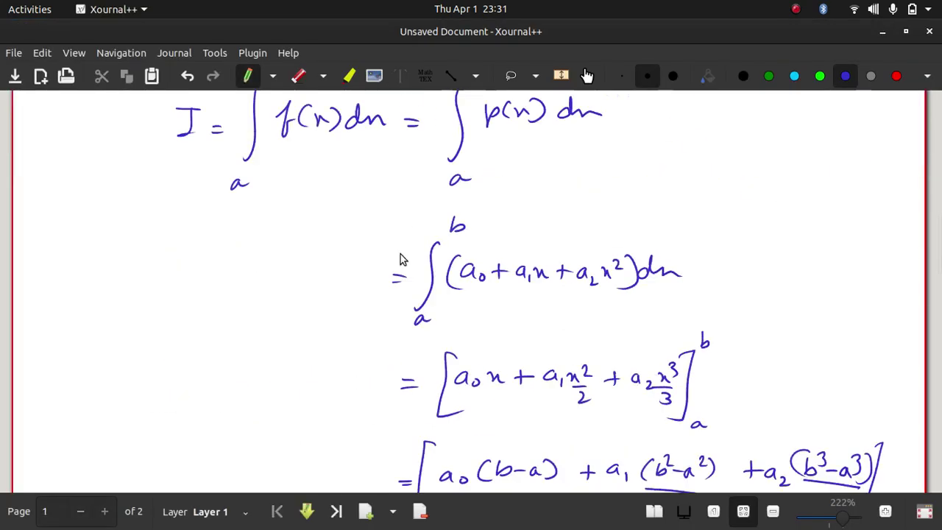
scroll(400, 254, up, 5)
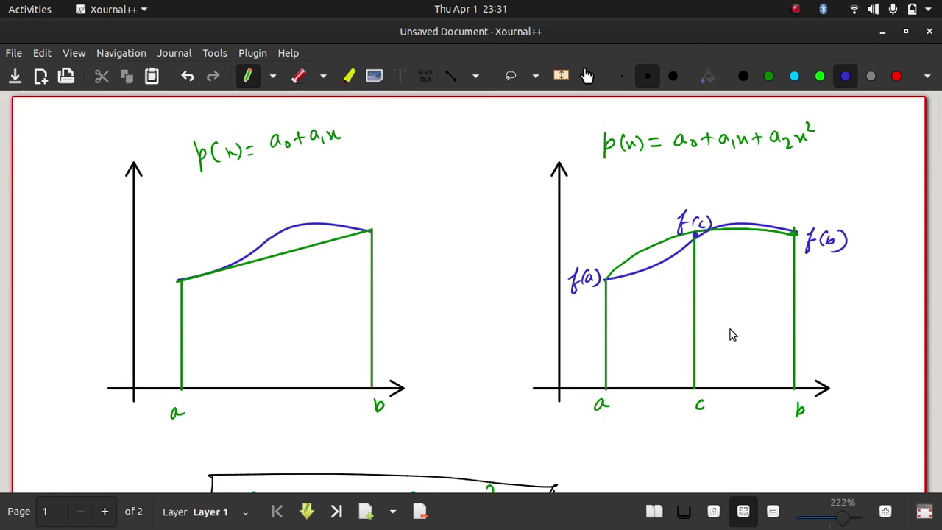
scroll(731, 335, down, 3)
scroll(731, 335, down, 20)
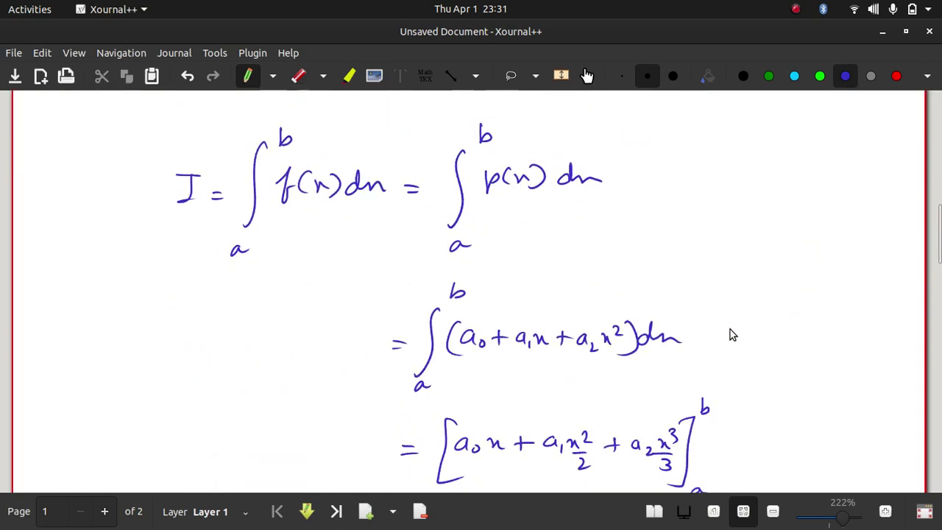
key(alt+Tab)
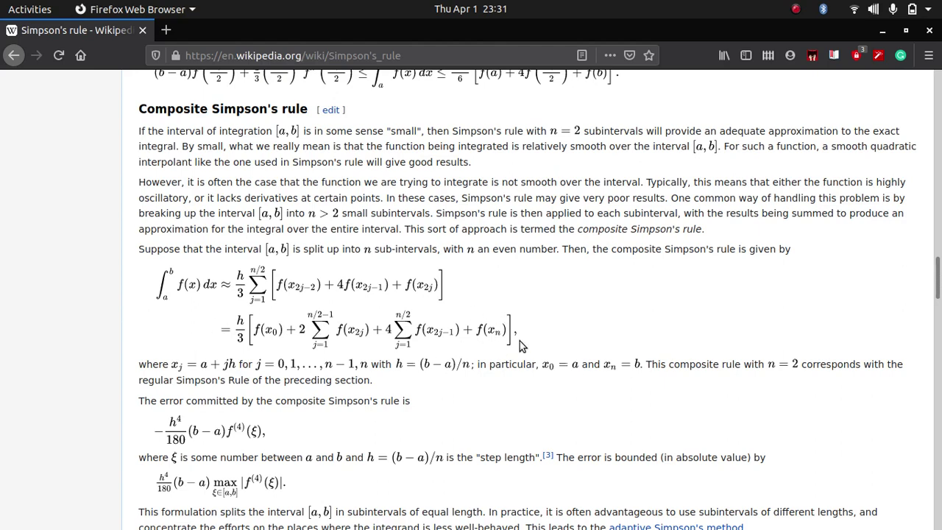
Compare Wikipedia's composite rule with the notes, then start typing 'vim simson' in the numerical_intgration terminal.
key(alt+Tab)
key(alt+Tab)
key(alt+Tab)
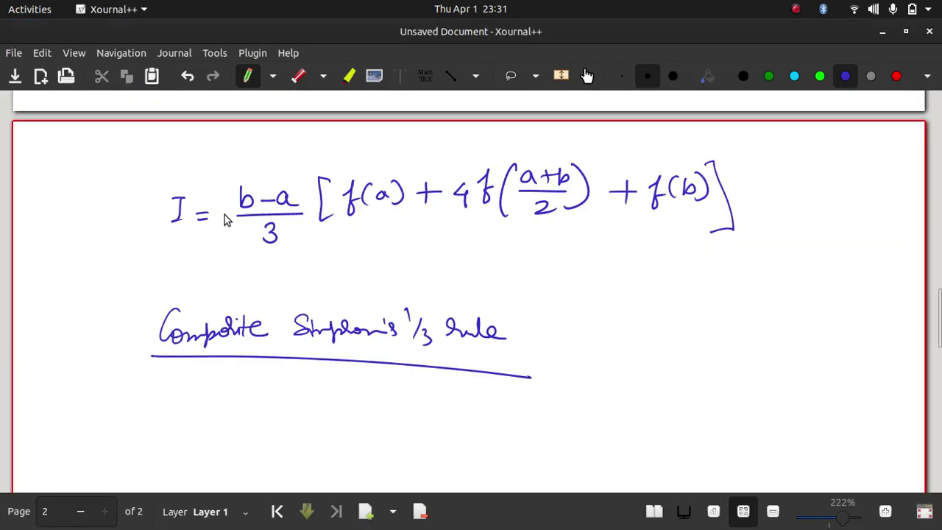
key(alt+Tab)
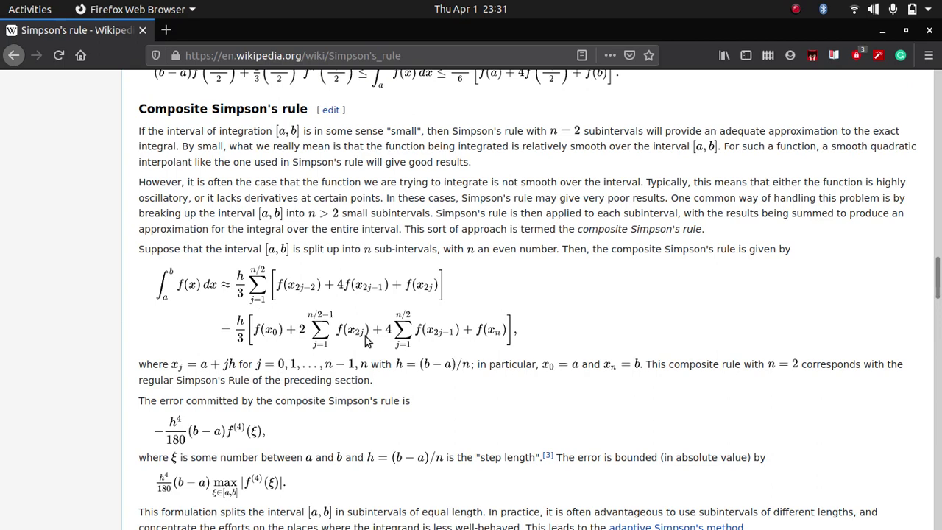
key(alt+Tab)
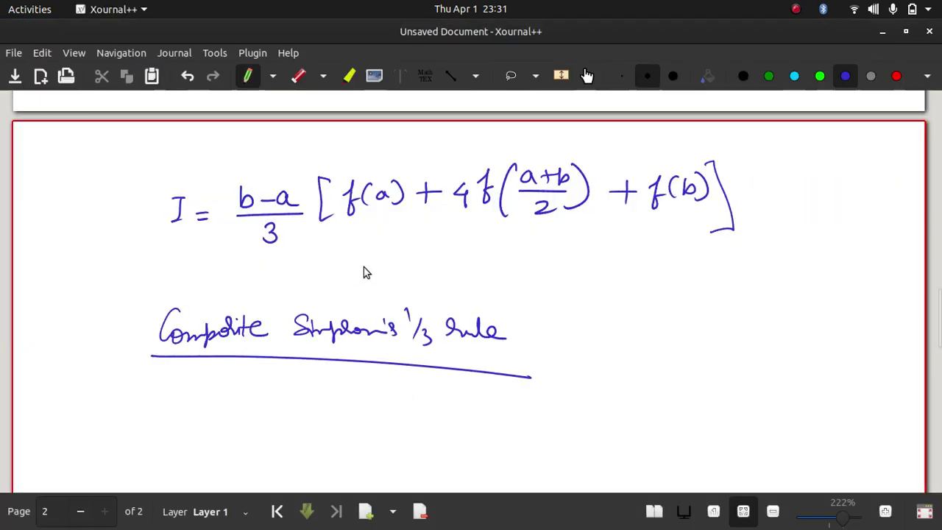
key(alt+Tab)
key(alt+Tab)
key(alt+Tab)
key(alt+Tab)
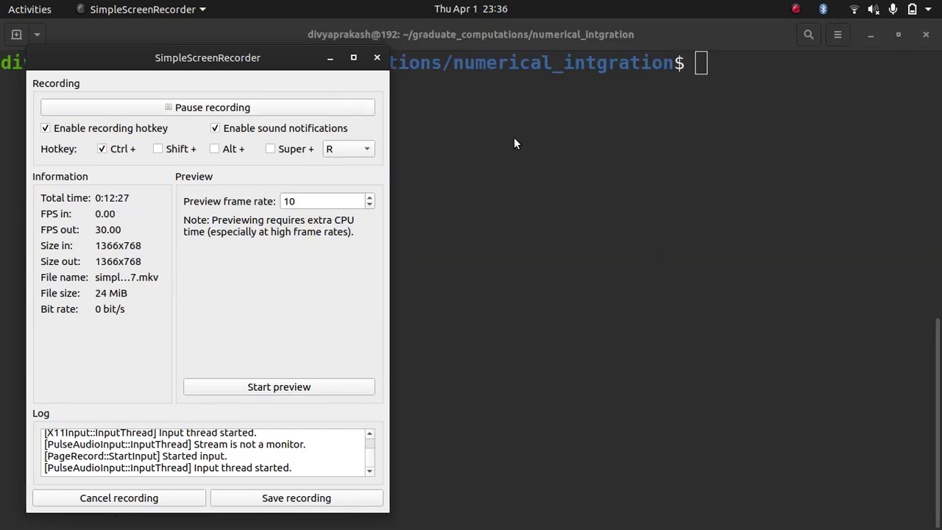
click(515, 139)
text(vim )
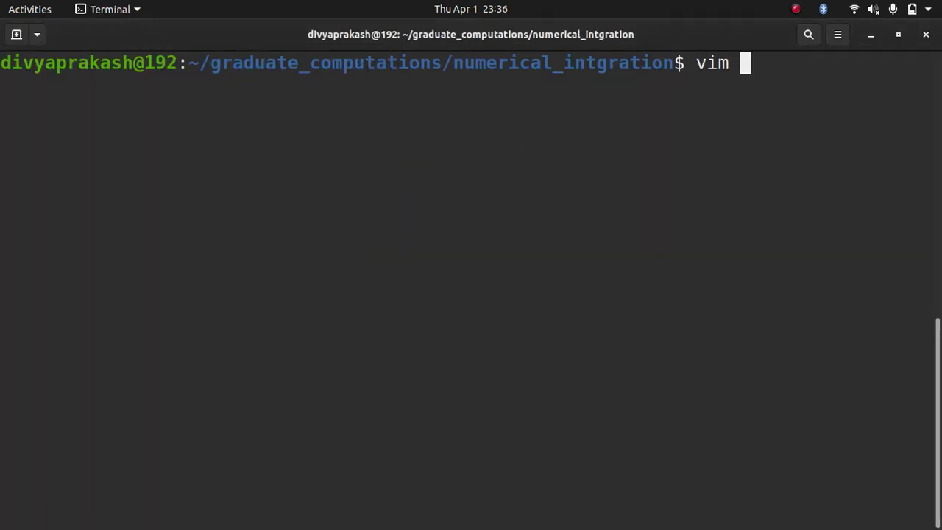
text(simson)
Correct the file name to simpson13.m and open it in vim.
key(Left)
key(Left)
key(Left)
text(p)
key(Right)
key(Right)
key(Right)
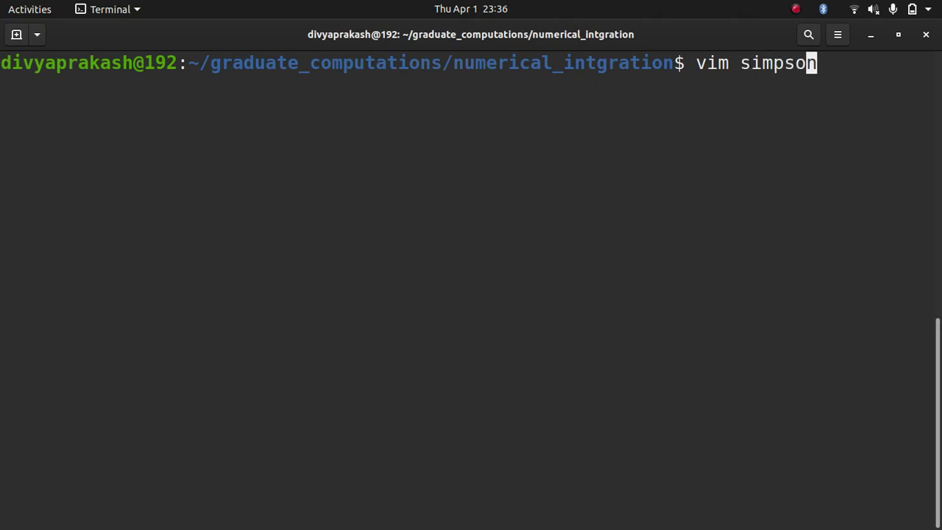
text(13.m)
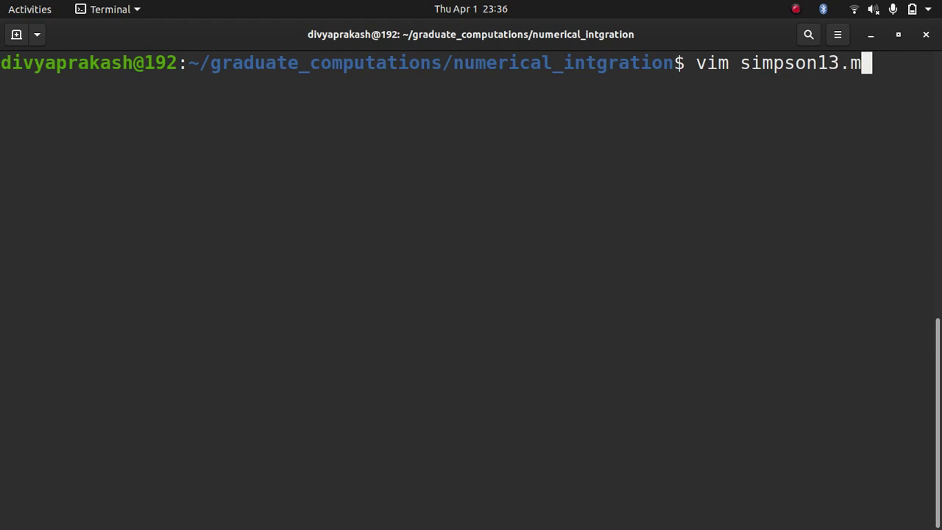
key(Return)
Write the header 'function I = simpson13(f,a,b)' with a closing 'end' below it.
key(i)
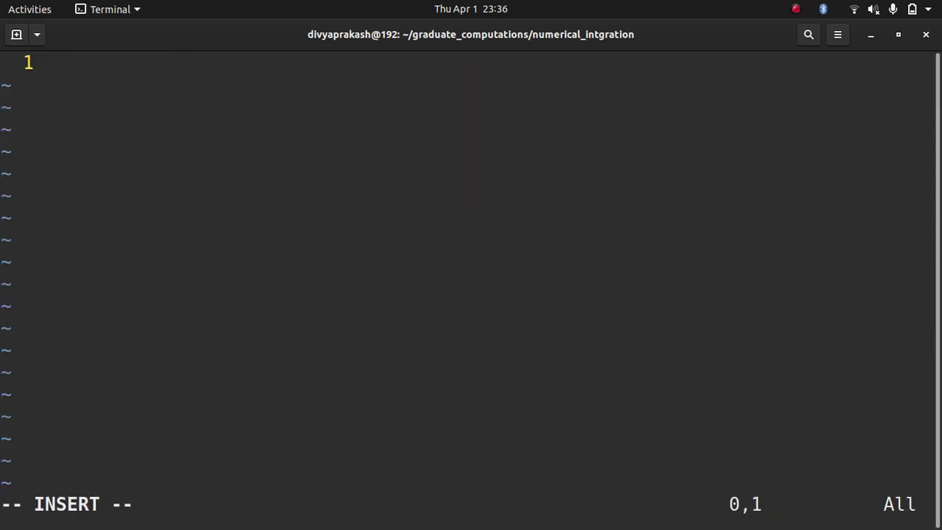
text(fun)
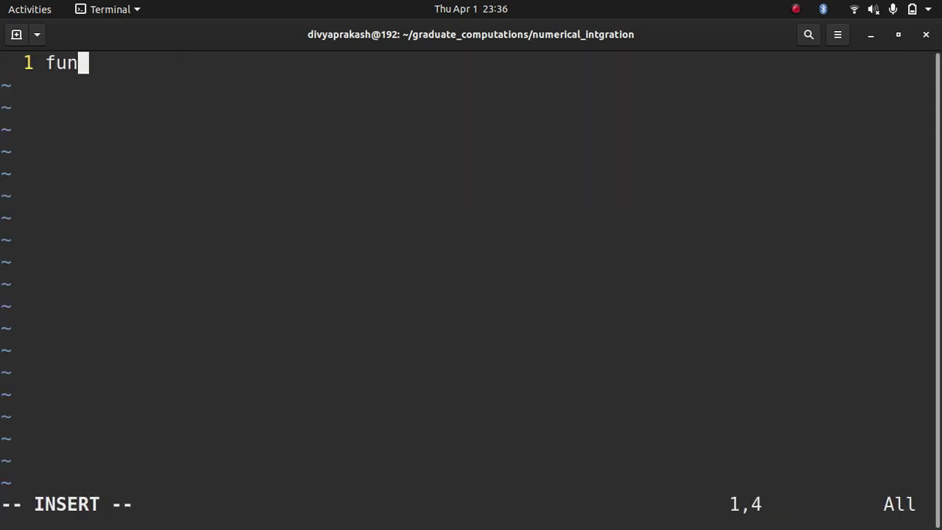
text(ction I = )
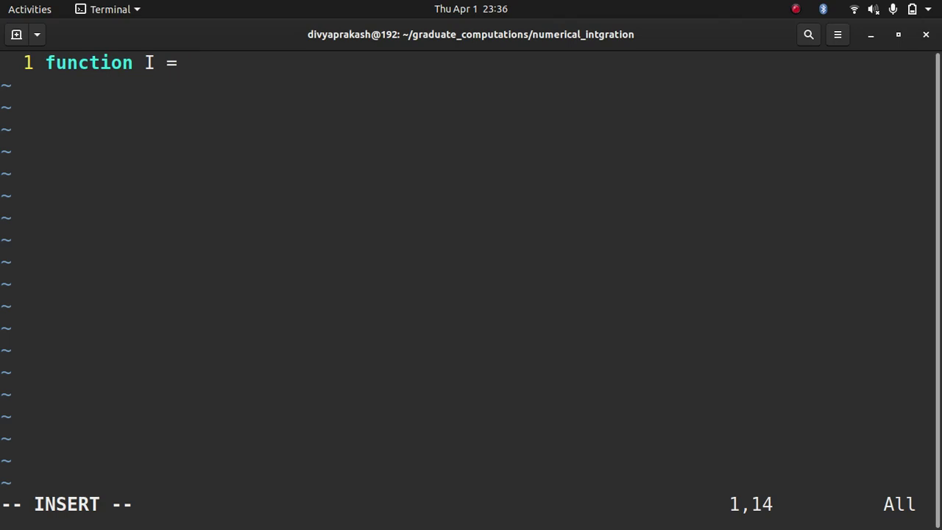
text(sims)
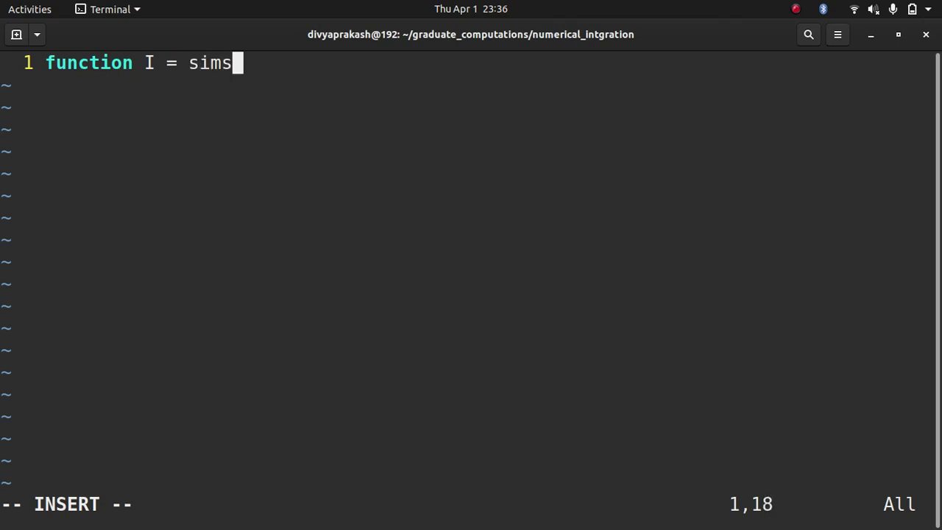
key(BackSpace)
text(pson)
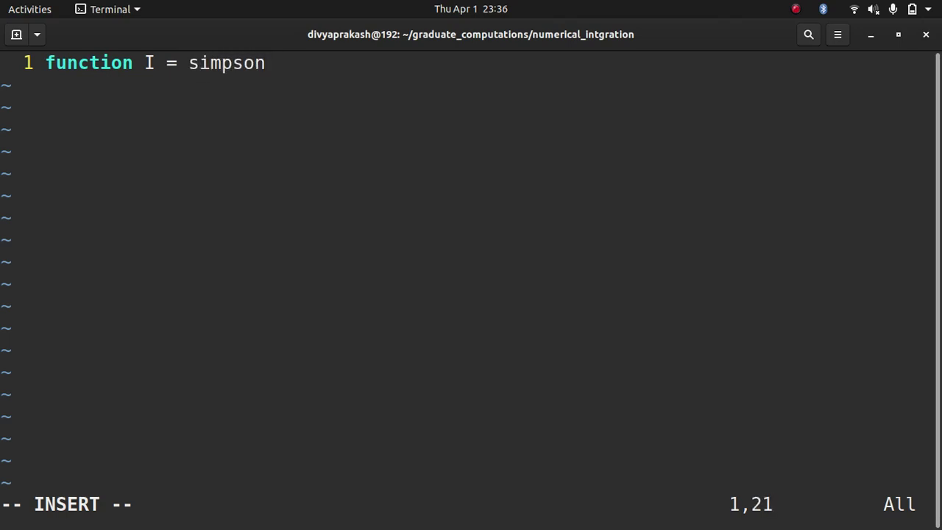
text(13(f))
key(Left)
text(f)
text(,a,b)
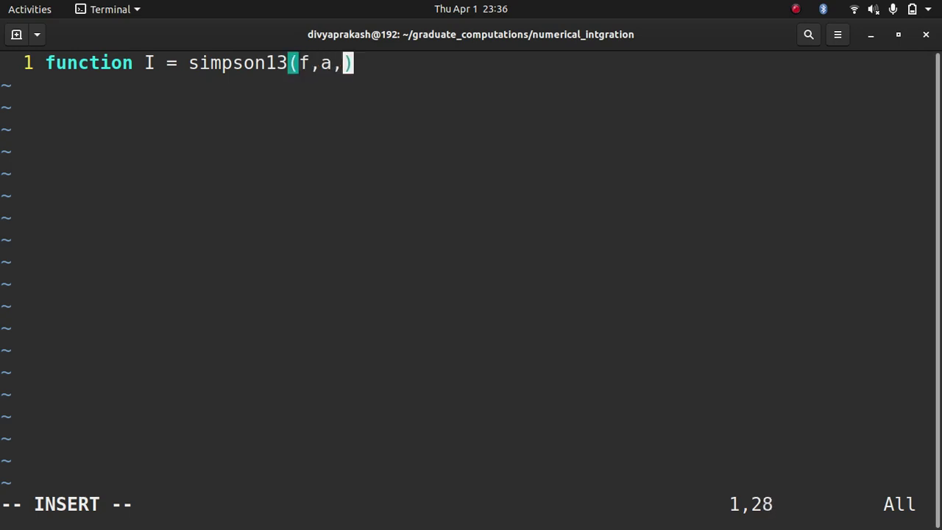
key(Right)
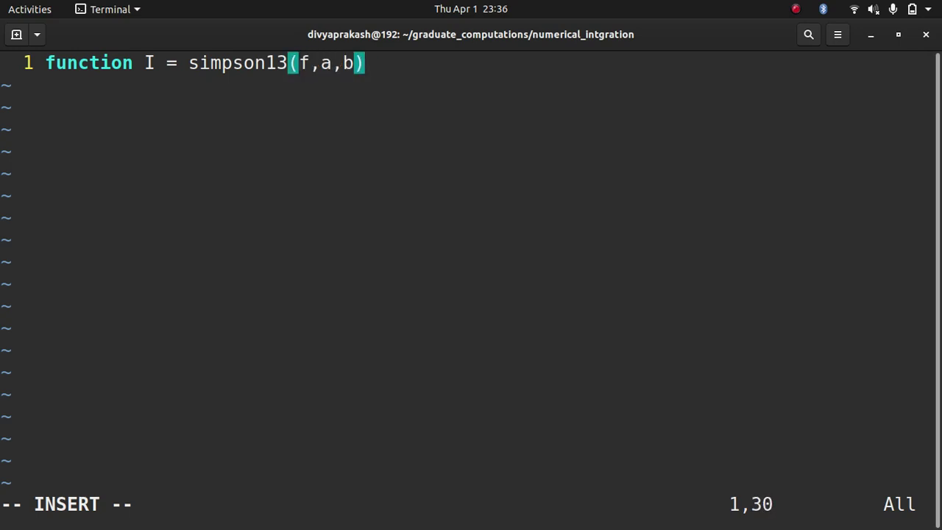
key(Return)
text(end)
Add an indented body line 'h = (b-a)/n' under the function header.
key(Up)
key(End)
key(Return)
key(Tab)
text(h = )
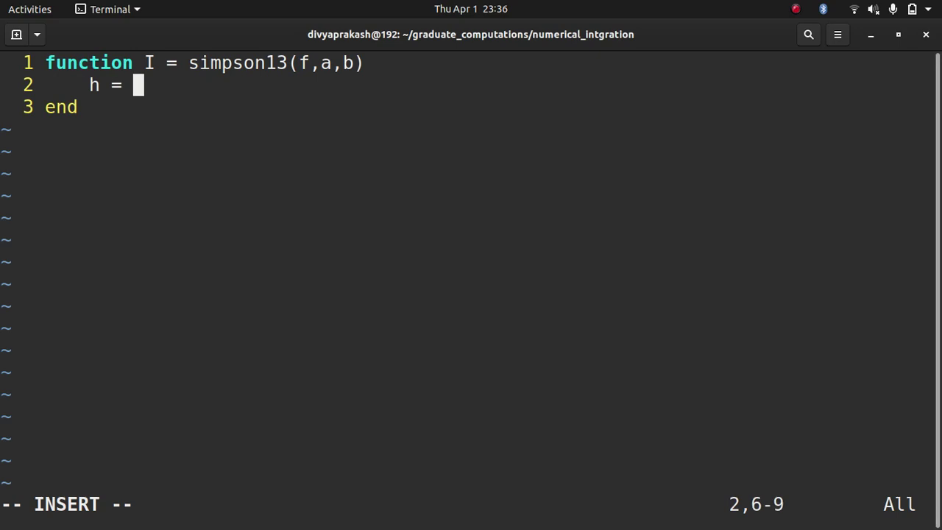
text((b-a))
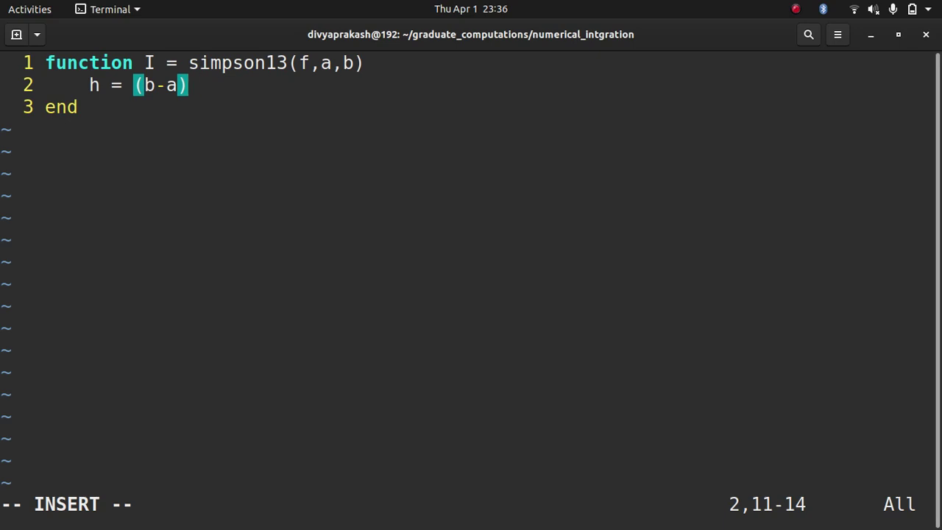
text(/n)
Append n to the function's arguments so it reads simpson13(f,a,b,n).
key(Up)
key(Right)
key(Right)
key(Right)
key(Right)
key(Right)
key(Right)
key(Right)
key(Right)
key(Right)
key(Right)
key(Right)
key(Right)
key(Right)
text(,n)
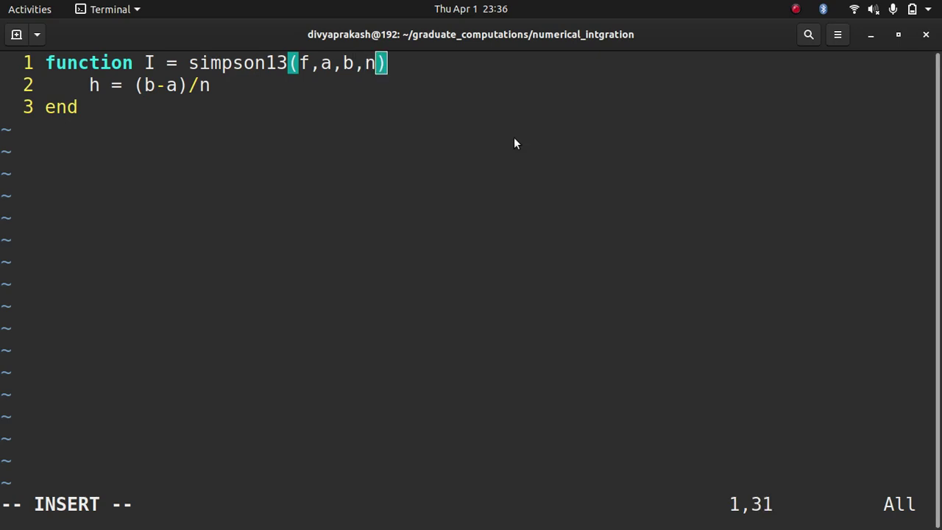
key(alt+Tab)
key(alt+Tab)
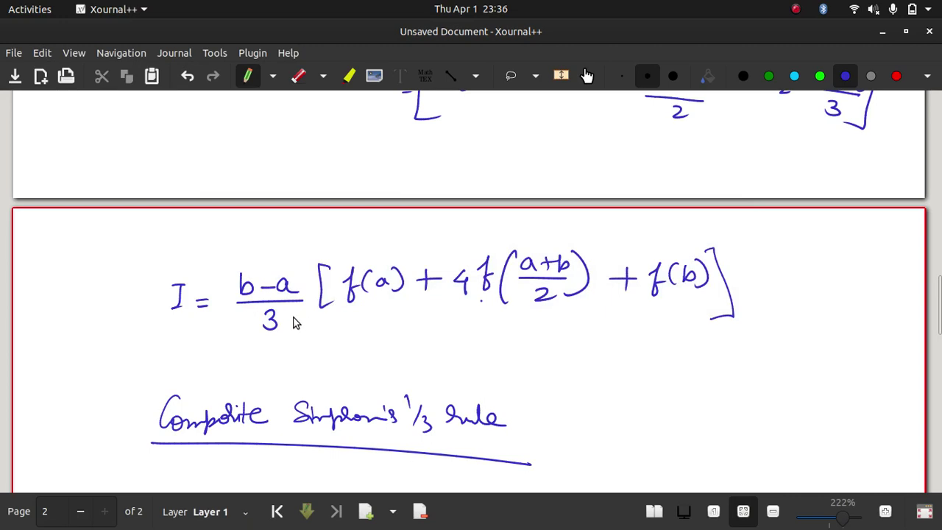
Erase b-a from the numerator of the formula's fraction over 3.
scroll(297, 324, up, 2)
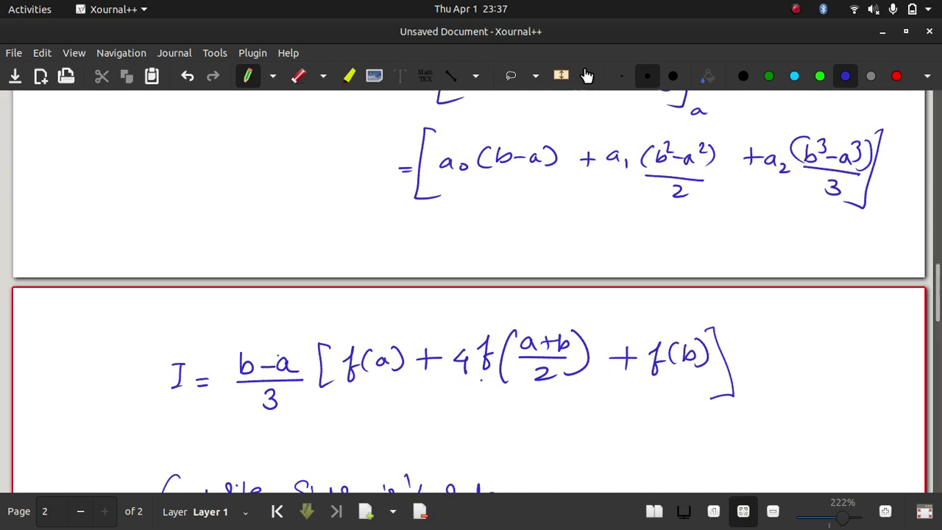
key(ctrl+shift+e)
mouse_move(312, 352)
mouse_down()
mouse_move(266, 338)
mouse_move(246, 348)
mouse_move(292, 352)
mouse_move(271, 375)
mouse_up()
Handwrite 'where, h = (b-a)/2' beneath the formula with the pen.
key(ctrl+shift+p)
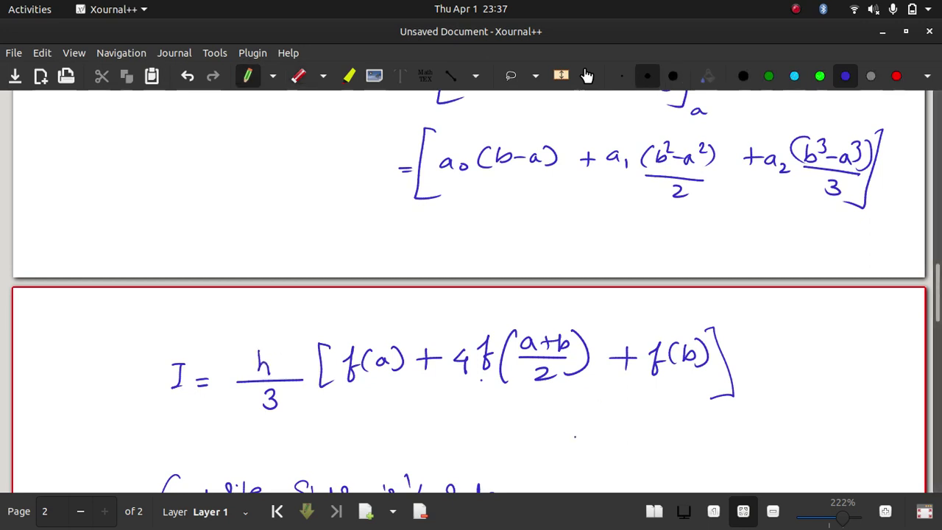
mouse_move(485, 440)
mouse_down()
mouse_move(590, 439)
mouse_move(652, 429)
mouse_up()
drag(658, 420, 697, 432)
mouse_move(665, 442)
mouse_down()
mouse_move(666, 454)
mouse_move(687, 451)
mouse_up()
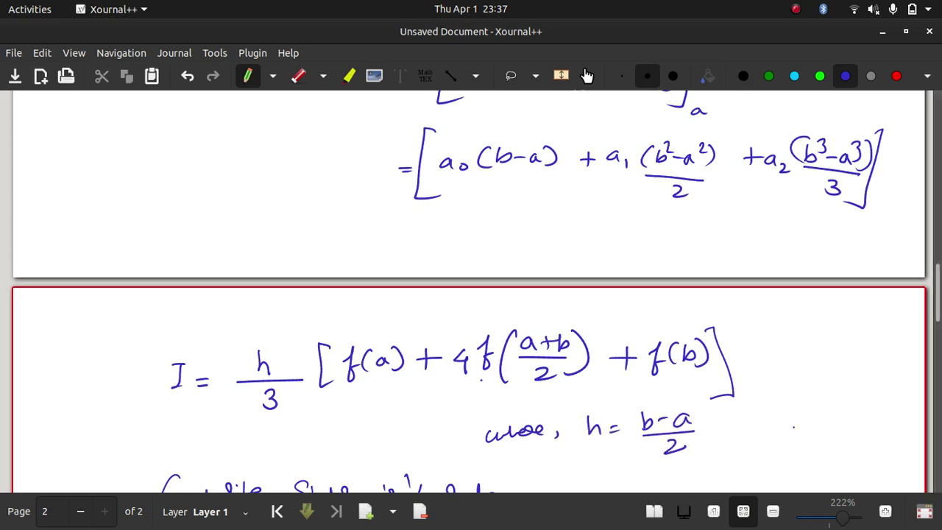